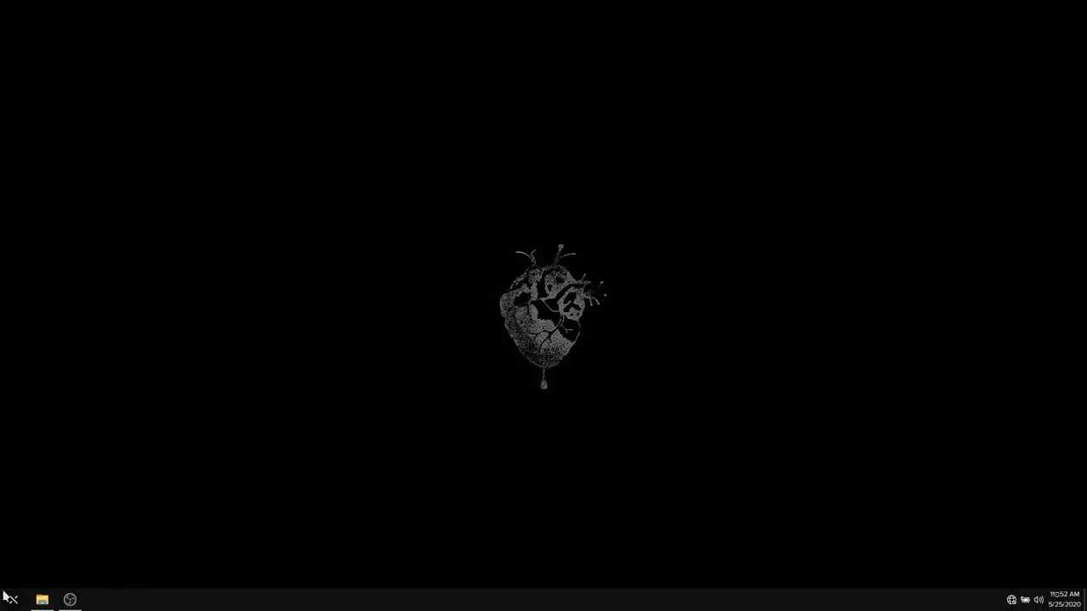
- Launch Adobe After Effects
left_click(6, 598)
left_click(168, 436)
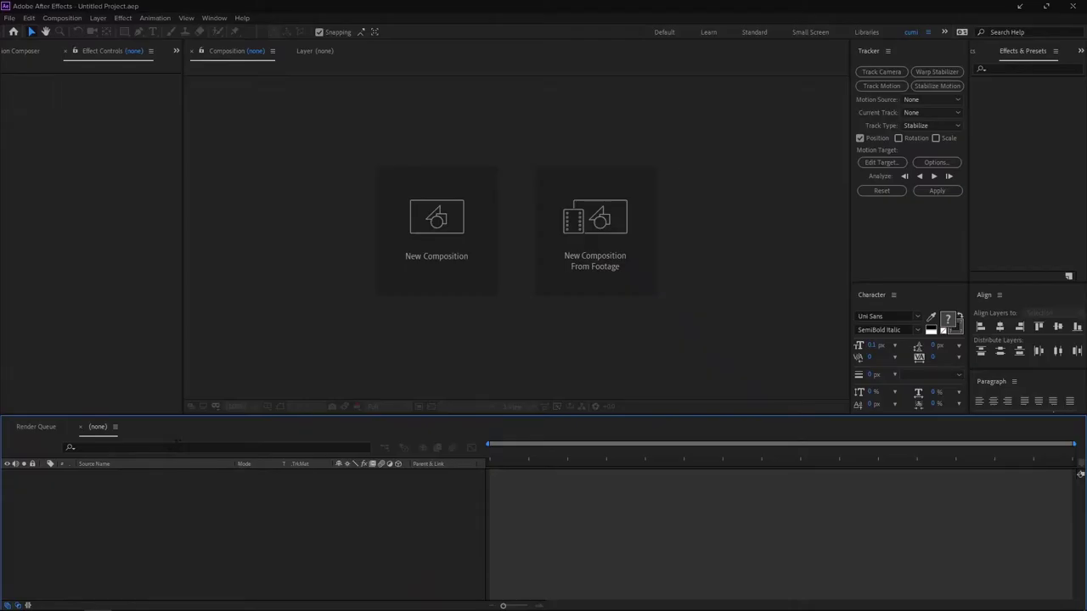
- Import the 00302.MTS clip into the project and create a composition from it
left_click(606, 192)
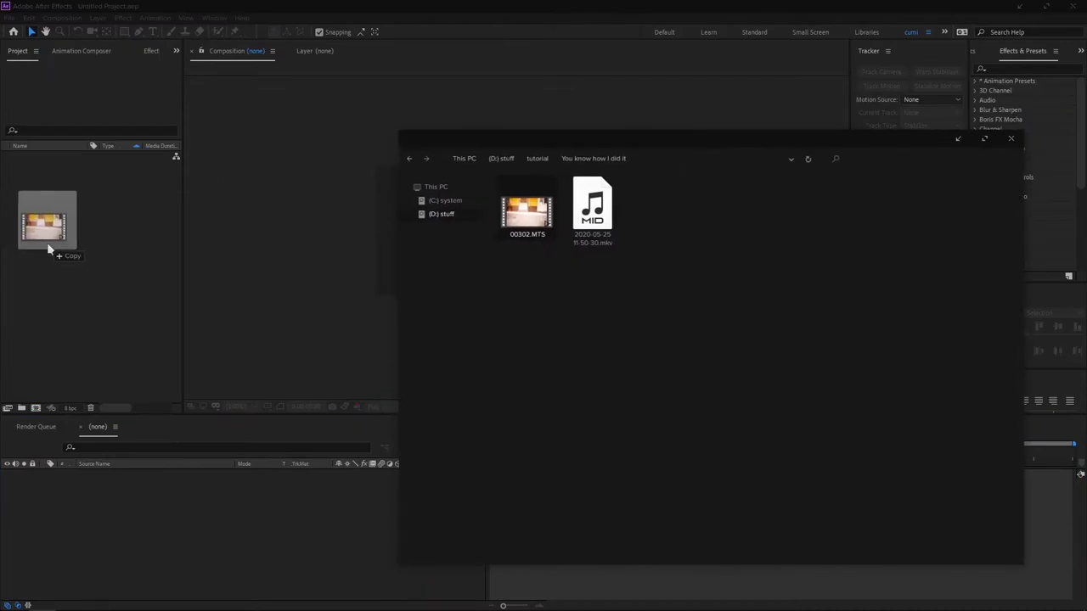
left_click_drag(49, 250, 88, 252)
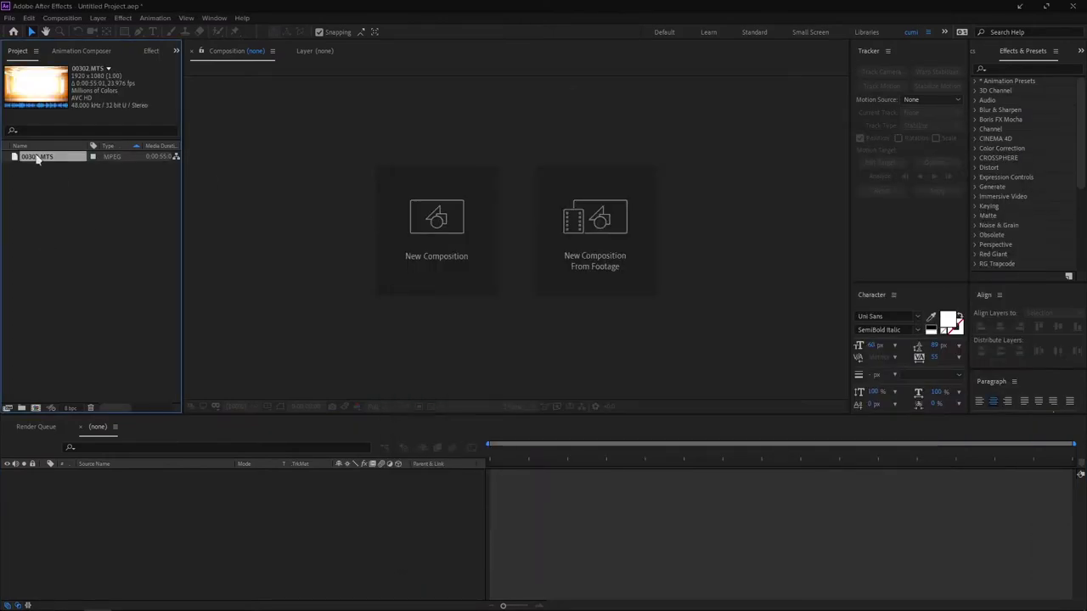
left_click_drag(69, 338, 35, 408)
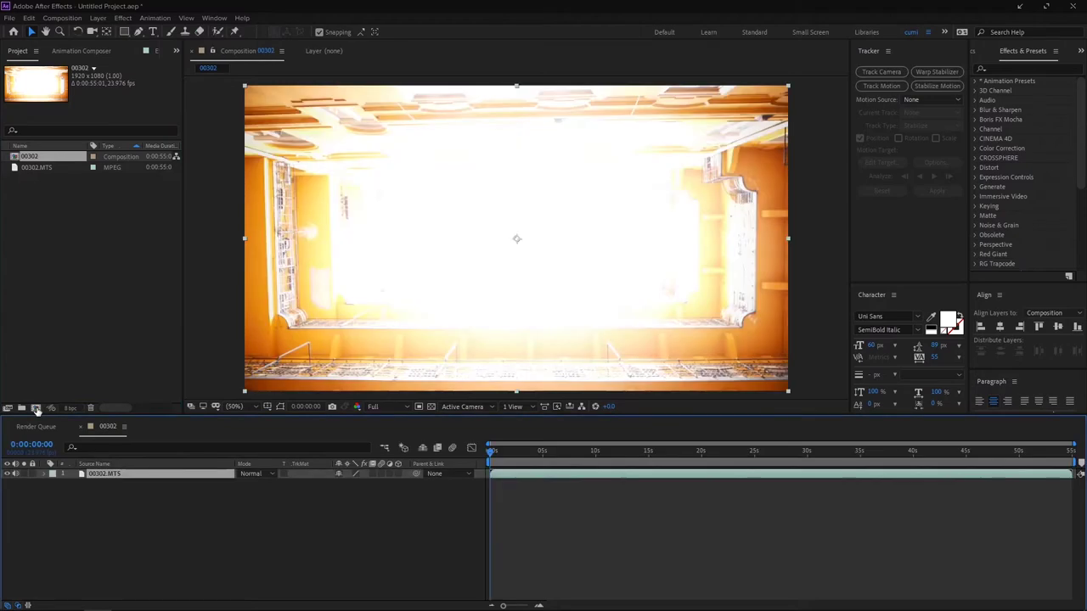
- Trim the 00302.MTS layer and the composition to start at 0:00:05:01
mouse_move(528, 455)
left_mouse_down()
mouse_move(682, 454)
mouse_move(552, 454)
mouse_move(545, 465)
left_mouse_up()
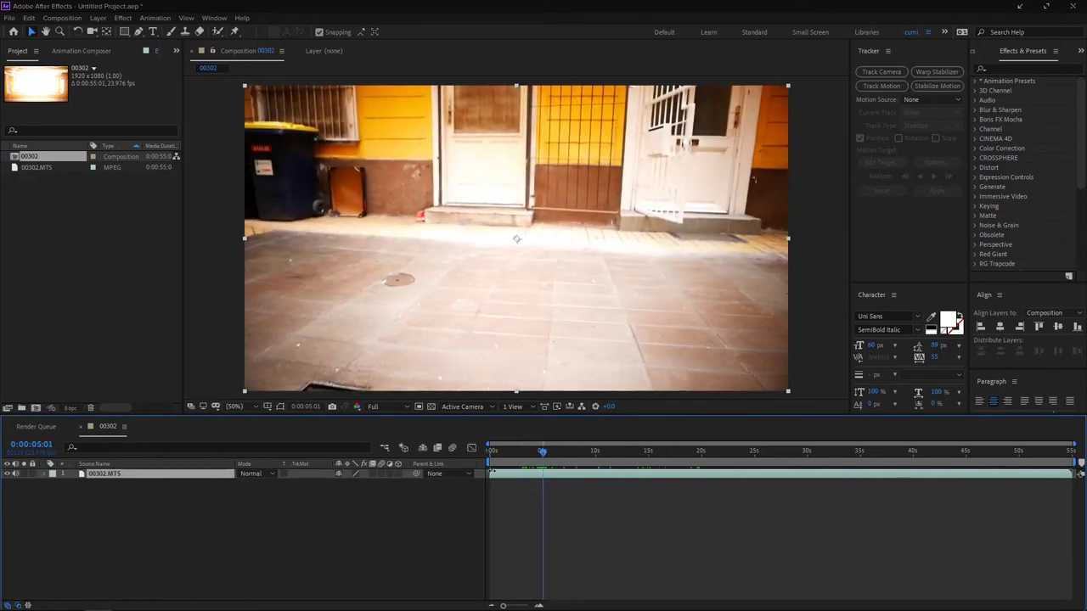
left_click(625, 520)
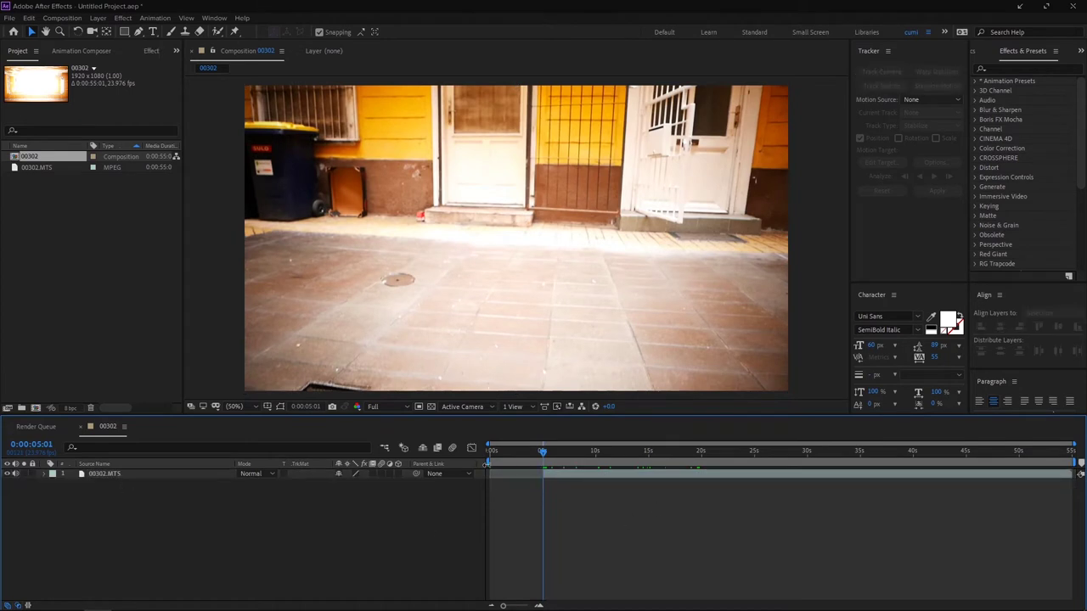
left_click_drag(487, 463, 527, 462)
mouse_move(502, 610)
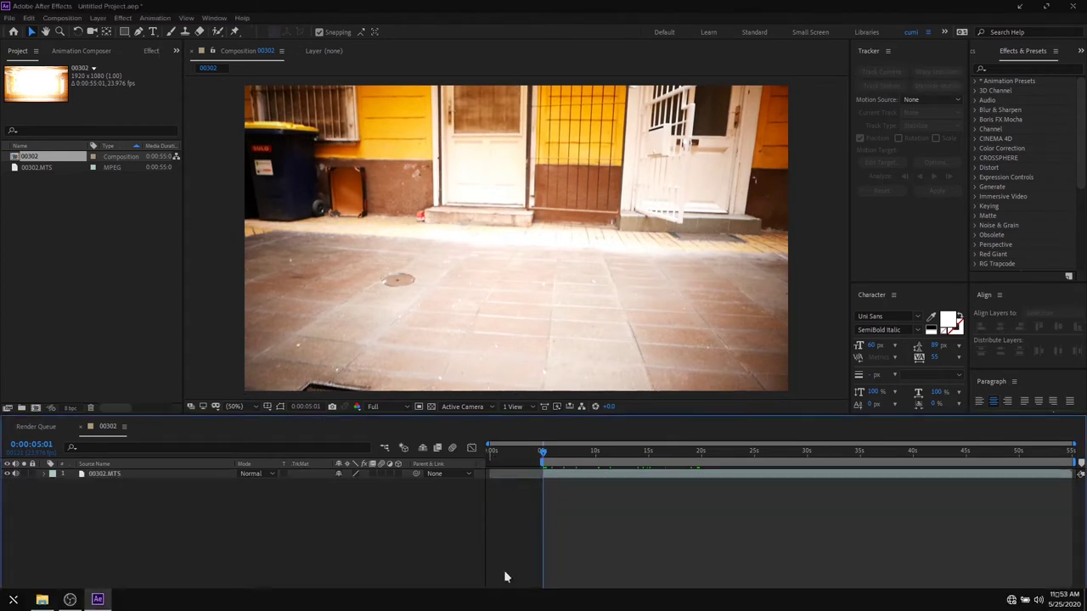
key("ctrl+backslash")
left_click_drag(504, 606, 528, 607)
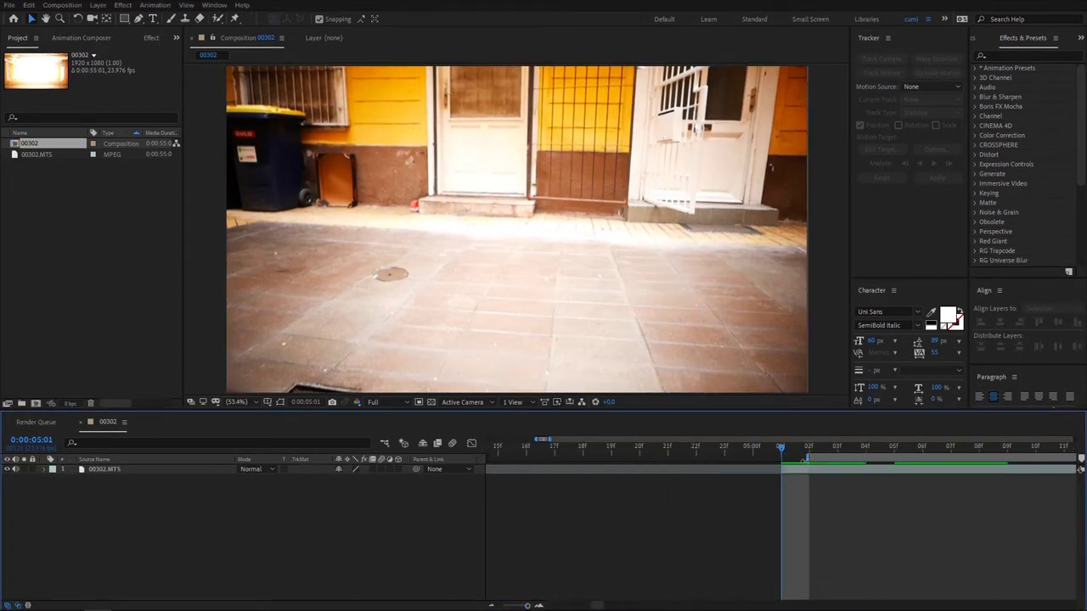
right_click(665, 460)
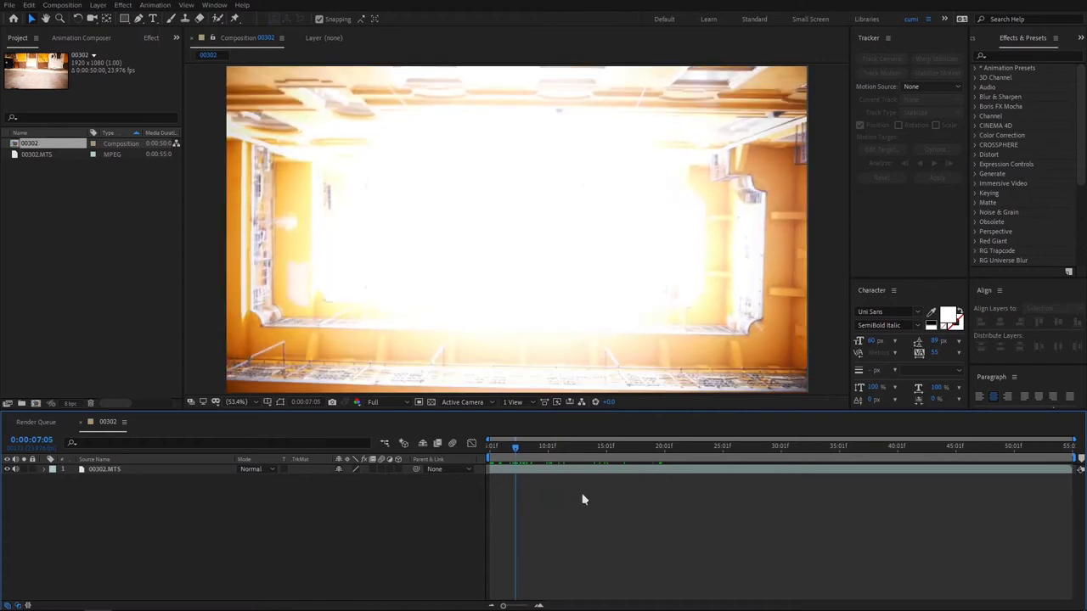
- Split the clip at 0:00:07:05 and 0:00:53:08, and place the opening segment above the middle segment in the layer stack
key("ctrl+a")
key("ctrl+d")
left_click_drag(1034, 450, 1054, 454)
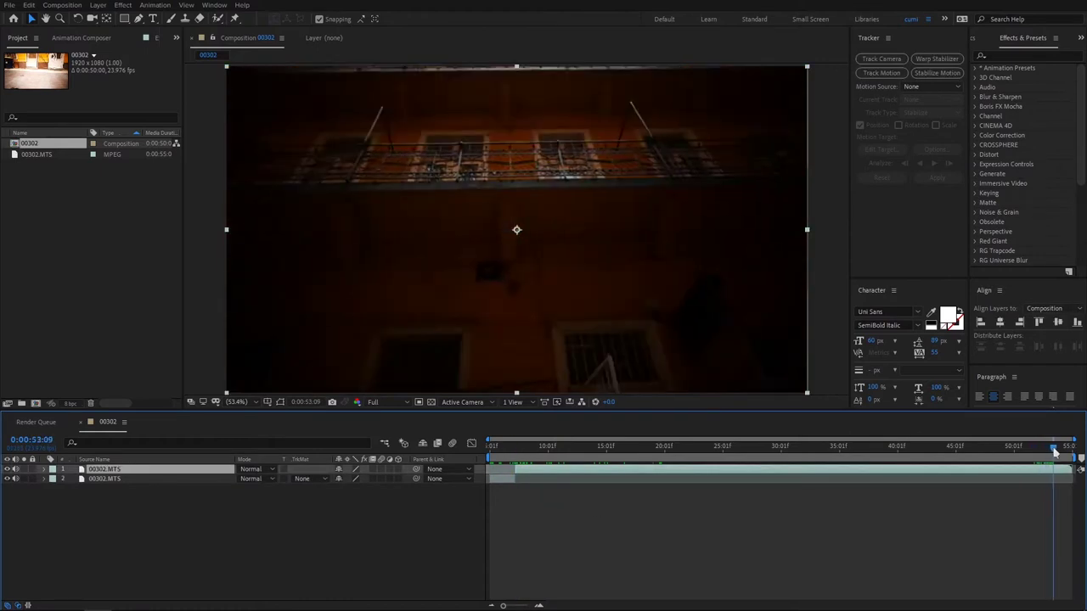
key("ctrl+shift+d")
left_click_drag(115, 490, 122, 475)
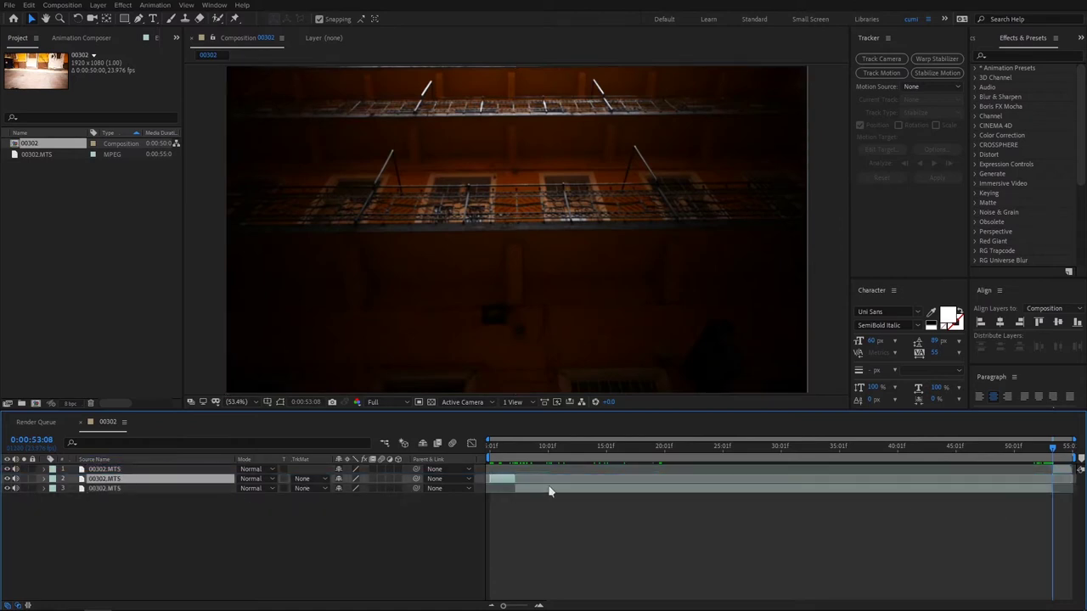
- Run the 3D Camera Tracker on the middle clip segment and look over its solved track points along the timeline
left_click(555, 448)
left_click(579, 490)
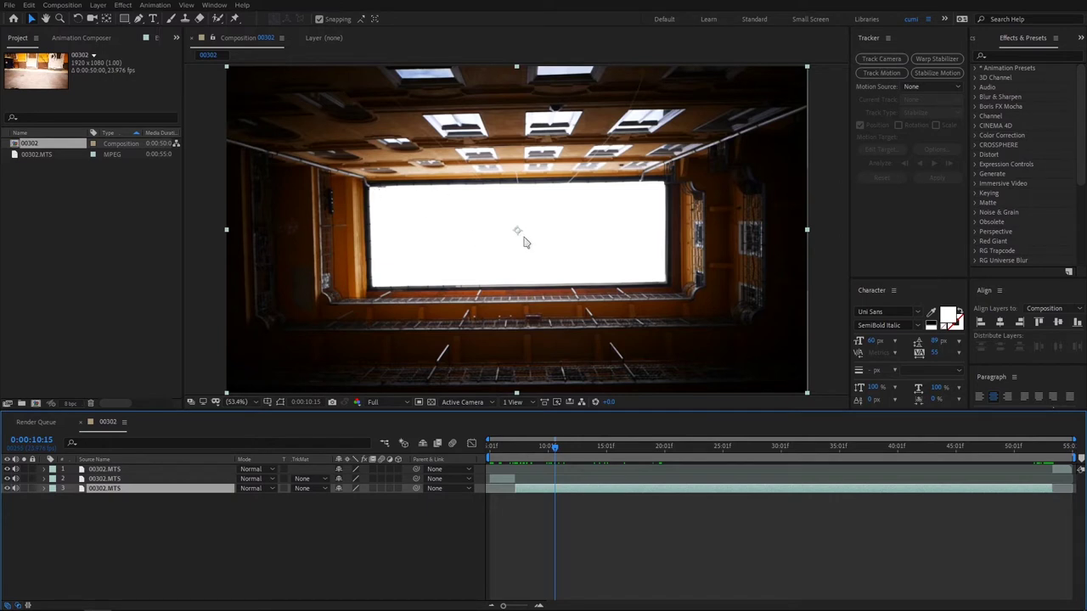
left_click(646, 524)
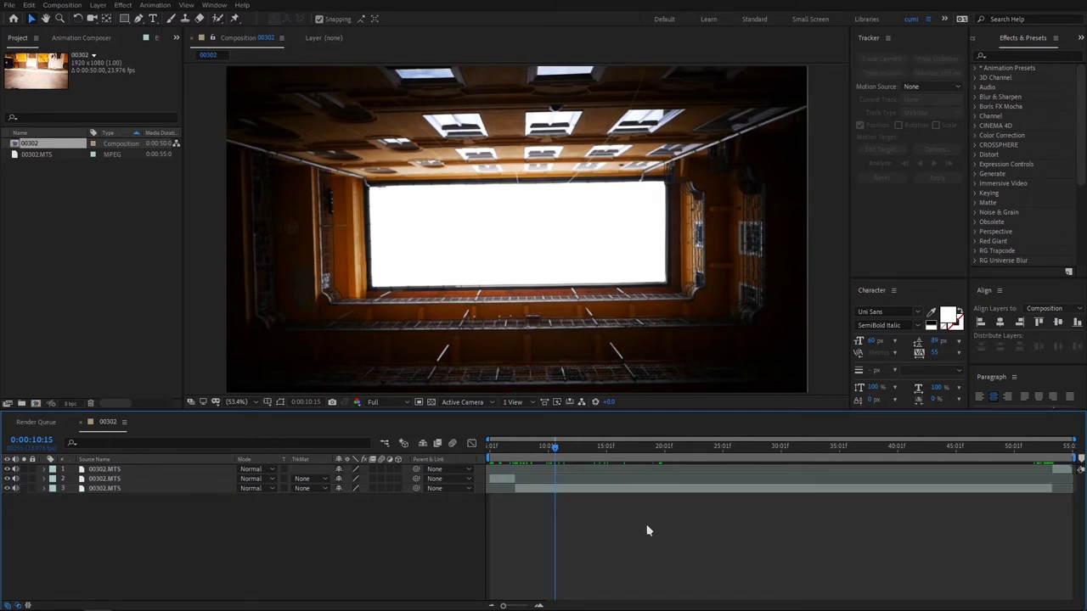
left_click(883, 57)
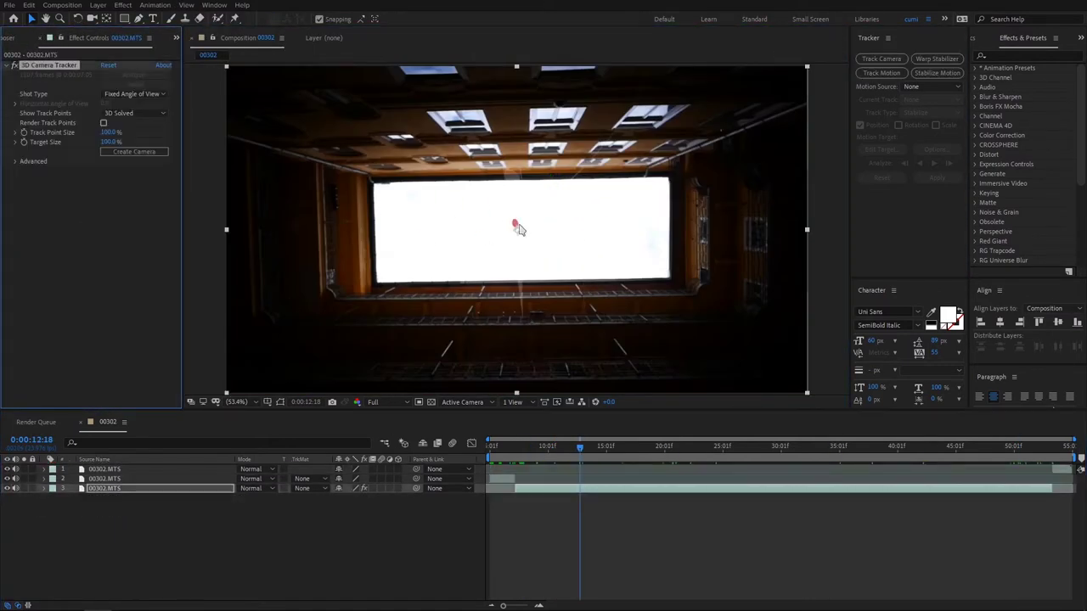
left_click(592, 221)
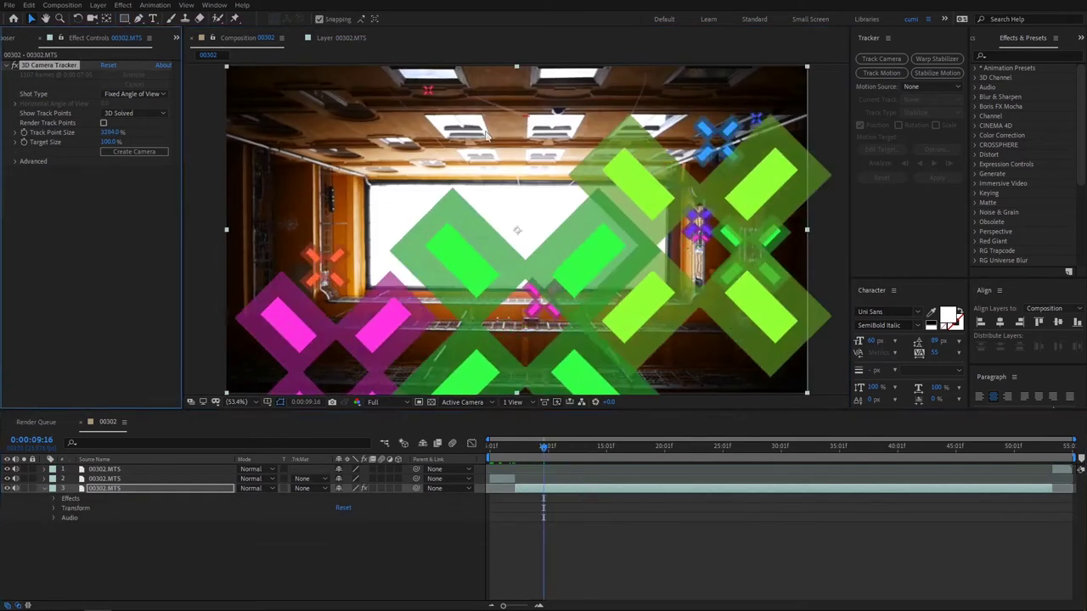
left_click_drag(957, 448, 1014, 448)
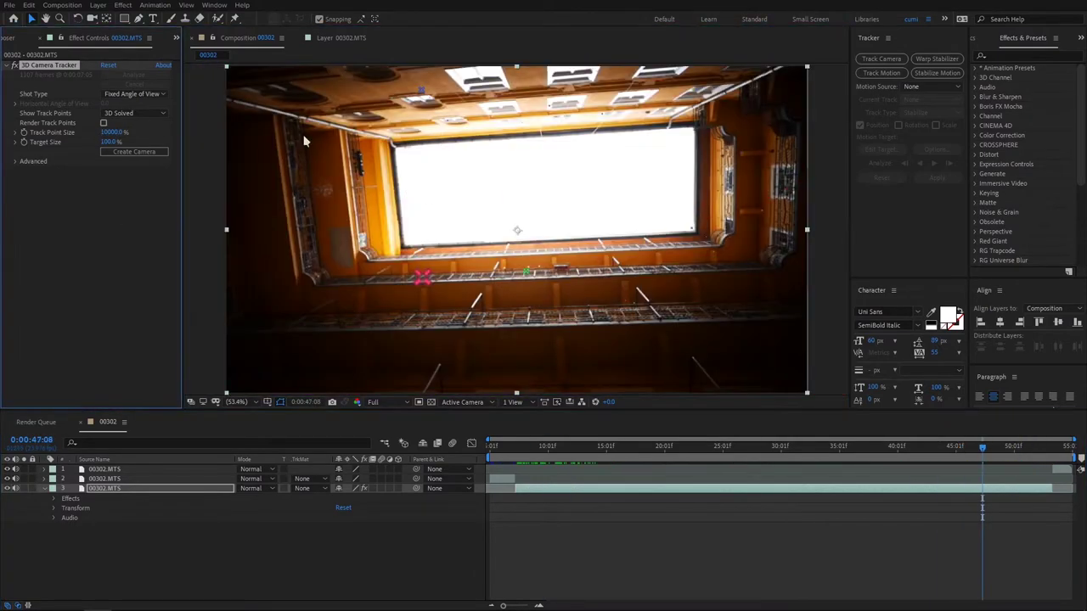
left_click_drag(982, 448, 929, 447)
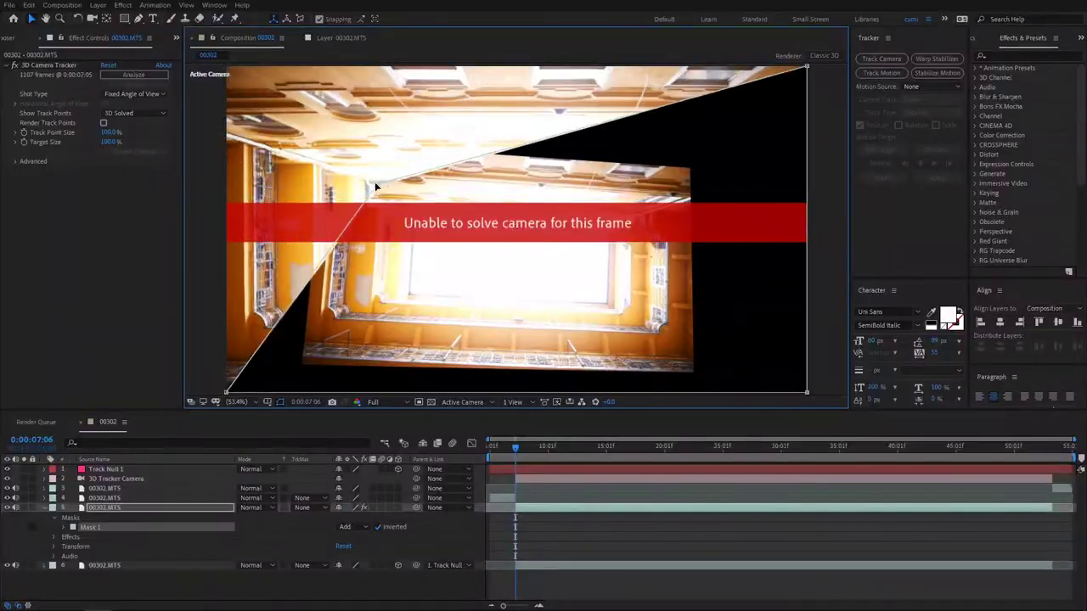
- Fit the corners of the inverted Mask 1 to the sky opening between the buildings at 0:00:07:06
left_click_drag(227, 393, 374, 272)
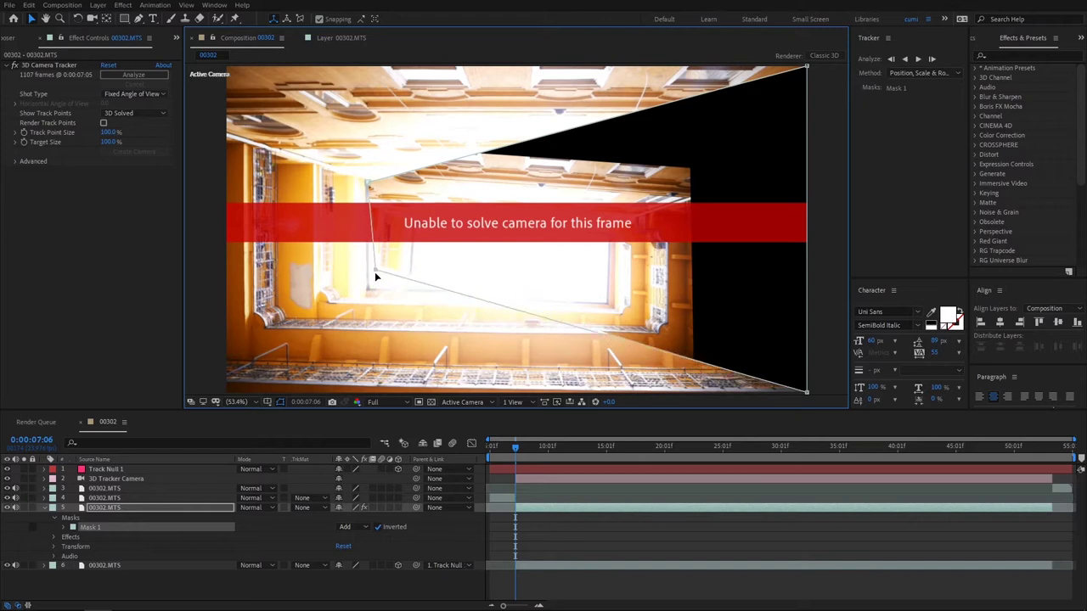
left_click_drag(807, 66, 668, 208)
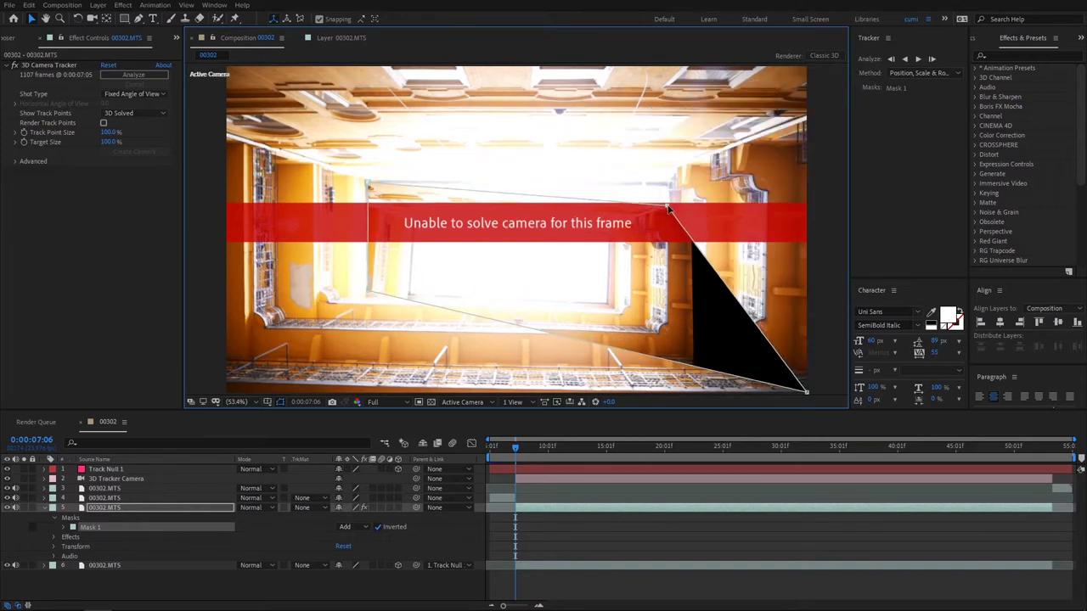
left_click_drag(800, 389, 658, 290)
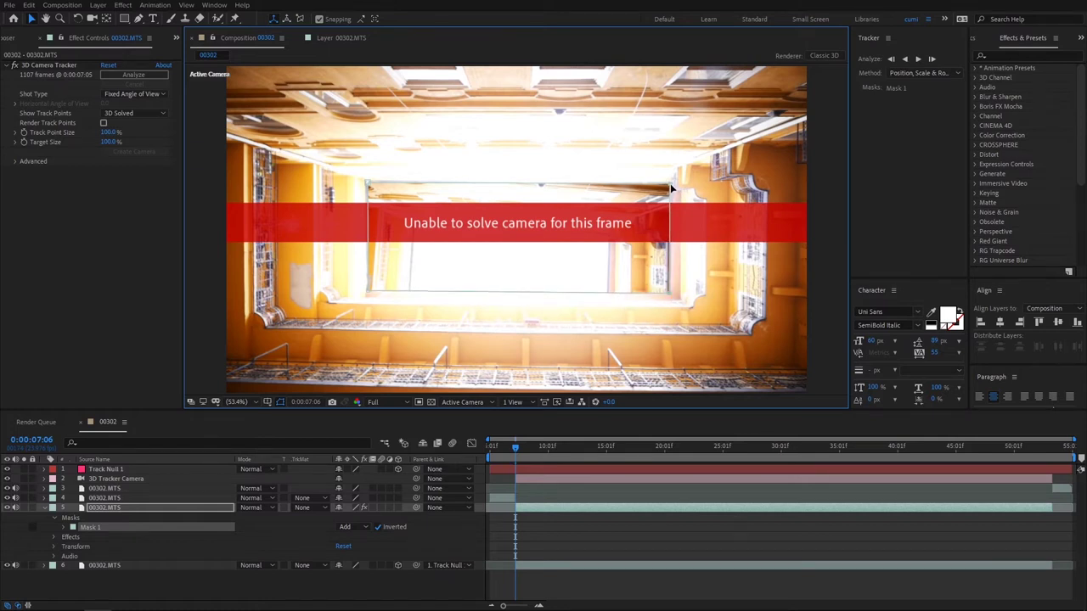
- Start keyframing the Mask Path of Mask 1 at 0:00:07:06 and refit its corners to the sky opening at 0:00:09:01
left_click_drag(503, 606, 508, 606)
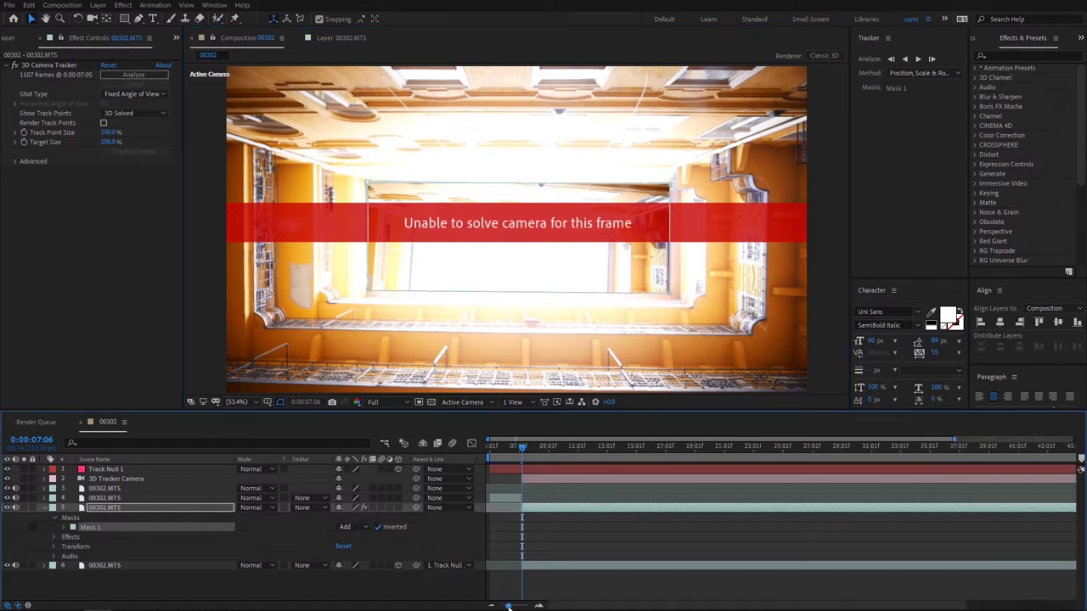
left_click(65, 528)
left_click(567, 457)
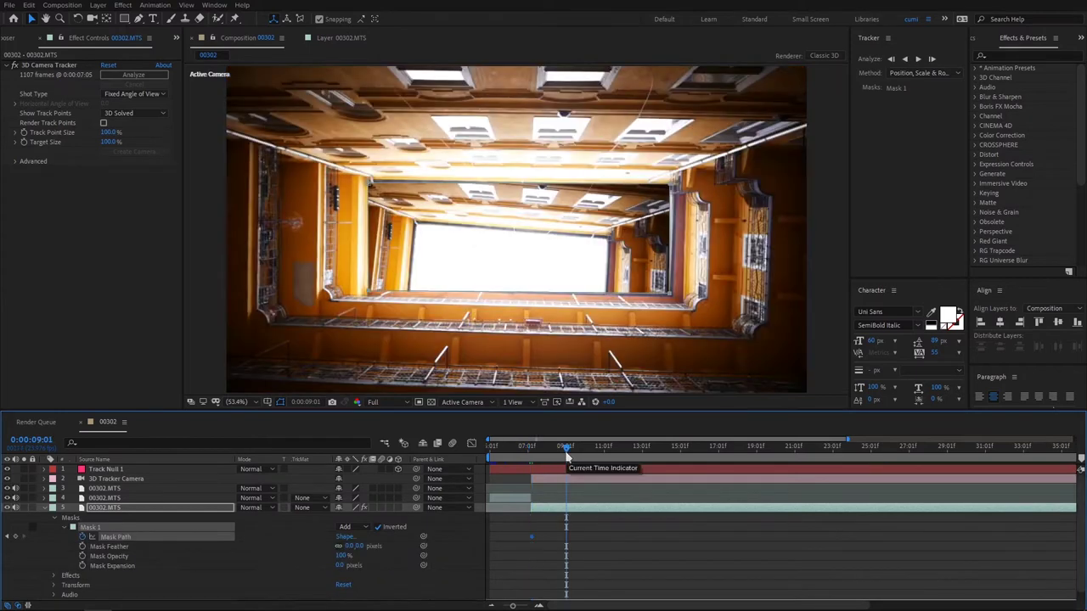
left_click_drag(374, 198, 371, 181)
left_click(401, 193)
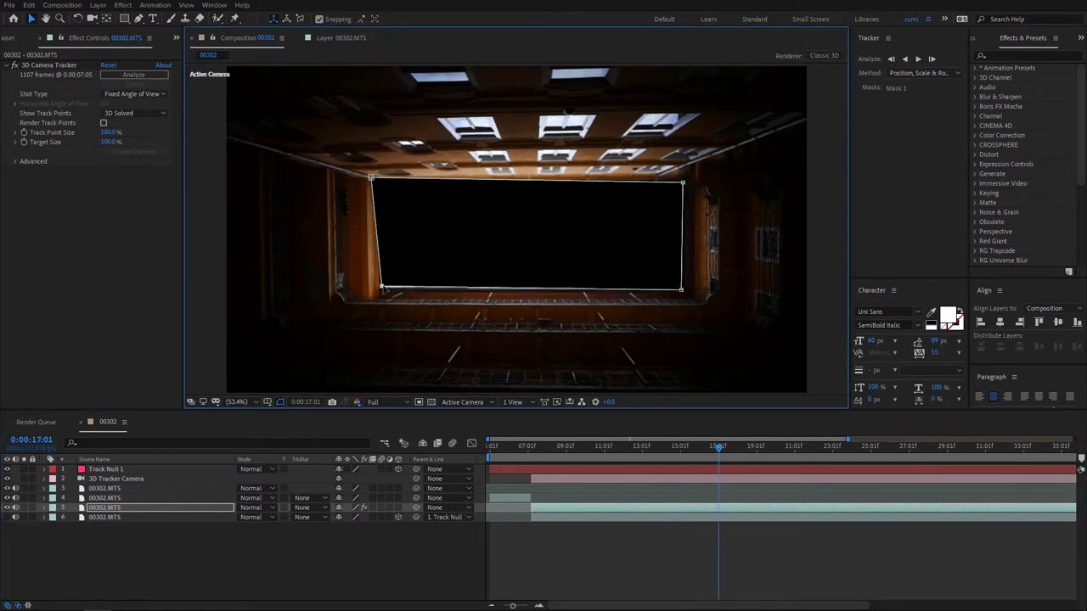
- Refit the corners of Mask 1 to the sky opening at 0:00:17:01 and 0:00:23:01
left_click_drag(382, 287, 382, 293)
left_click_drag(718, 448, 832, 448)
left_click_drag(662, 160, 704, 160)
left_click_drag(658, 261, 710, 270)
left_click_drag(374, 271, 410, 280)
left_click_drag(364, 150, 406, 178)
- Refit the corners of Mask 1 to the sky opening from 0:00:27:01 through 0:00:41:01
left_click_drag(833, 447, 909, 447)
left_click_drag(908, 448, 986, 447)
scroll(764, 527, "right", 5)
left_click_drag(616, 447, 653, 447)
left_click_drag(417, 161, 423, 157)
left_click_drag(653, 447, 691, 447)
left_click_drag(692, 448, 806, 447)
left_click_drag(431, 252, 381, 235)
left_click_drag(742, 124, 678, 127)
- Correct the corners of Mask 1 around the sky opening at 0:00:43:01 and 0:00:47:01
left_click_drag(806, 447, 844, 447)
left_click_drag(381, 229, 383, 236)
left_click_drag(679, 126, 691, 123)
left_click_drag(674, 236, 686, 227)
left_click_drag(845, 448, 920, 447)
left_click_drag(690, 123, 701, 118)
left_click_drag(684, 229, 700, 228)
- Track Mask 1 through the segment's final frames up to 0:00:53:07, and turn off the 3D Camera Tracker effect
left_click_drag(920, 448, 996, 448)
left_click(1019, 455)
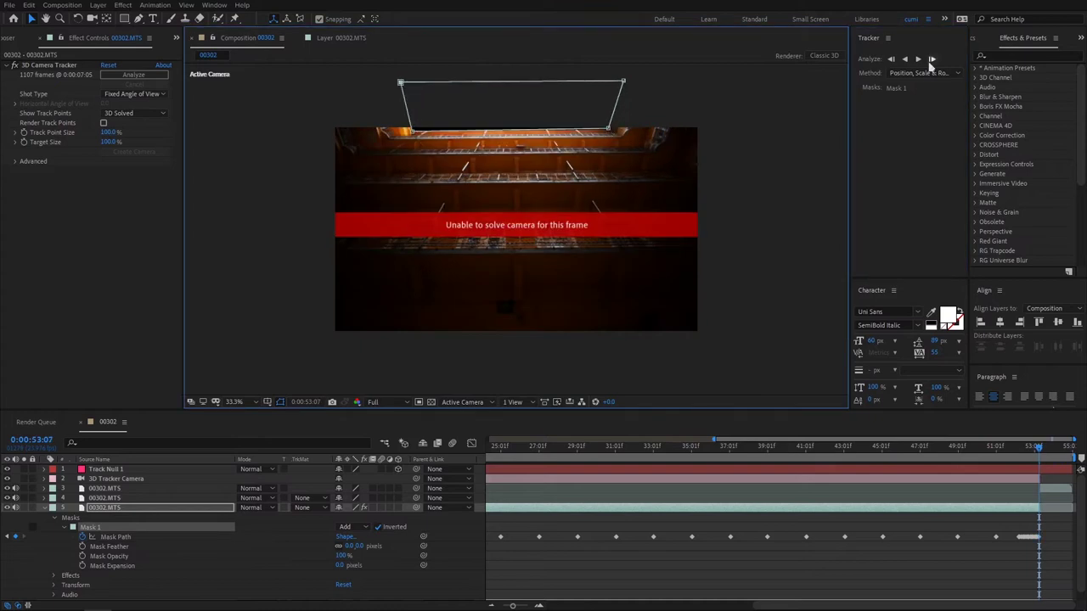
key("shift+slash")
left_click(14, 65)
- Track Mask 1 forward through the segment to 0:00:22:15 and beyond, correcting its corners wherever they leave the sky opening
left_click(932, 61)
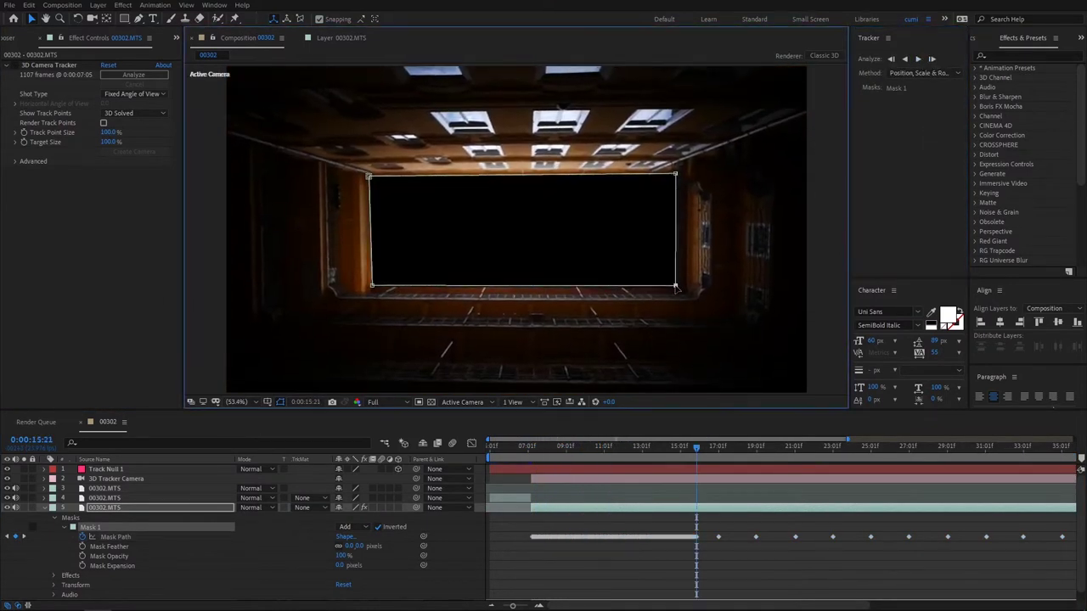
left_click(918, 59)
left_click(919, 59)
left_click(393, 289)
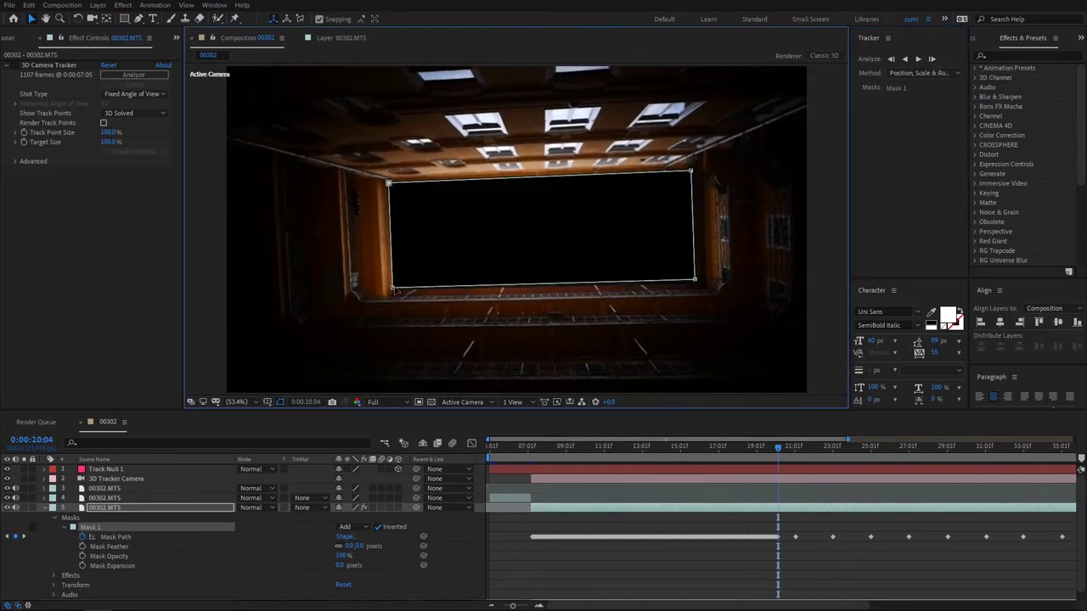
left_click(918, 58)
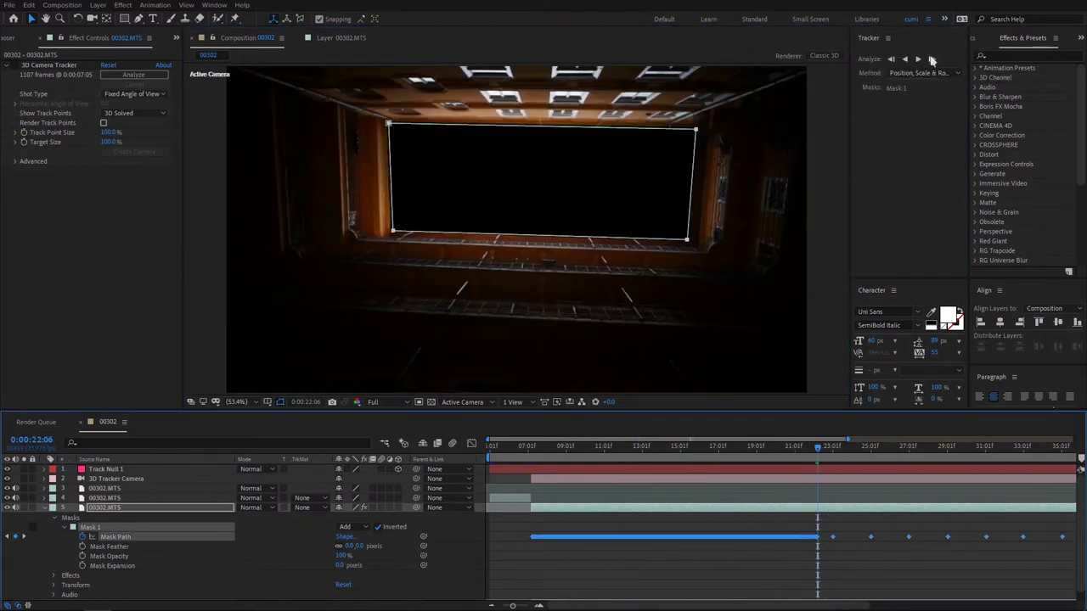
left_click(495, 393)
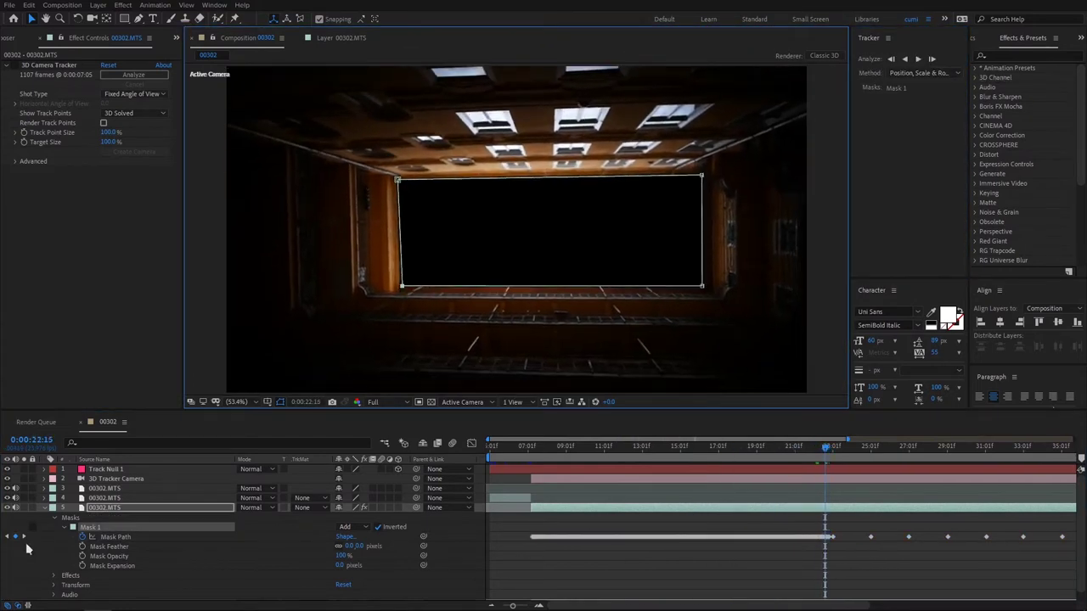
left_click(918, 58)
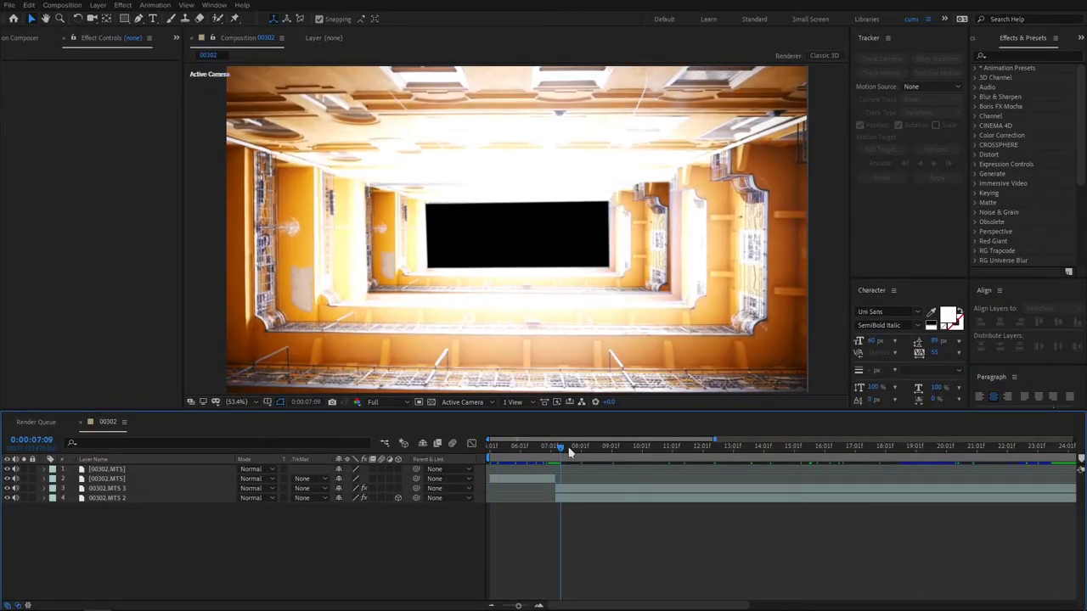
- Duplicate the 00302.MTS 2 layer with the playhead at 0:00:07:23
mouse_move(570, 453)
left_mouse_down()
mouse_move(599, 450)
mouse_move(579, 450)
left_mouse_up()
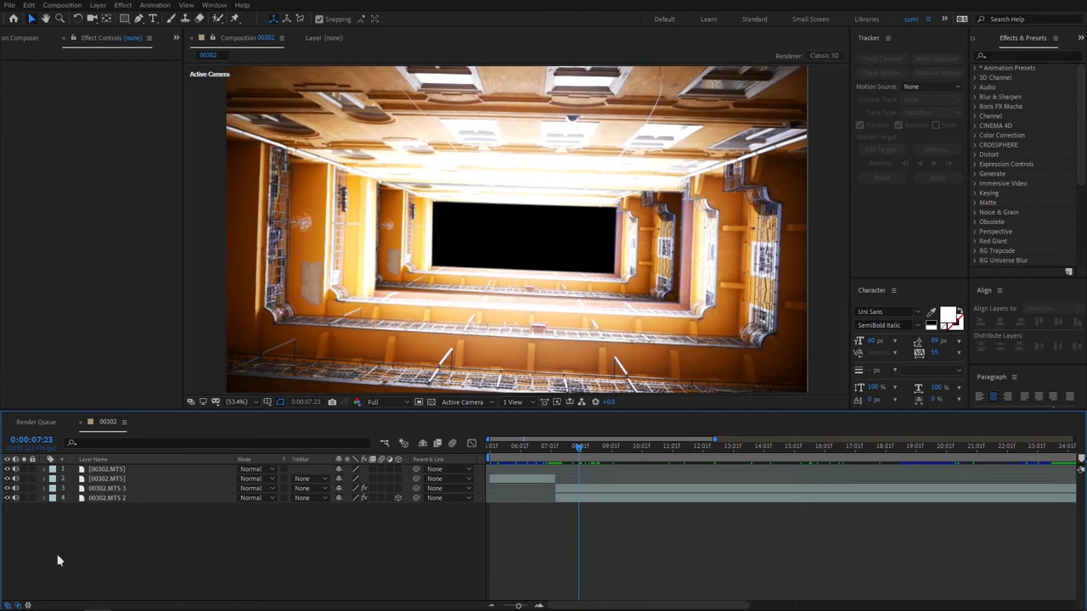
left_click(99, 498)
key("ctrl+d")
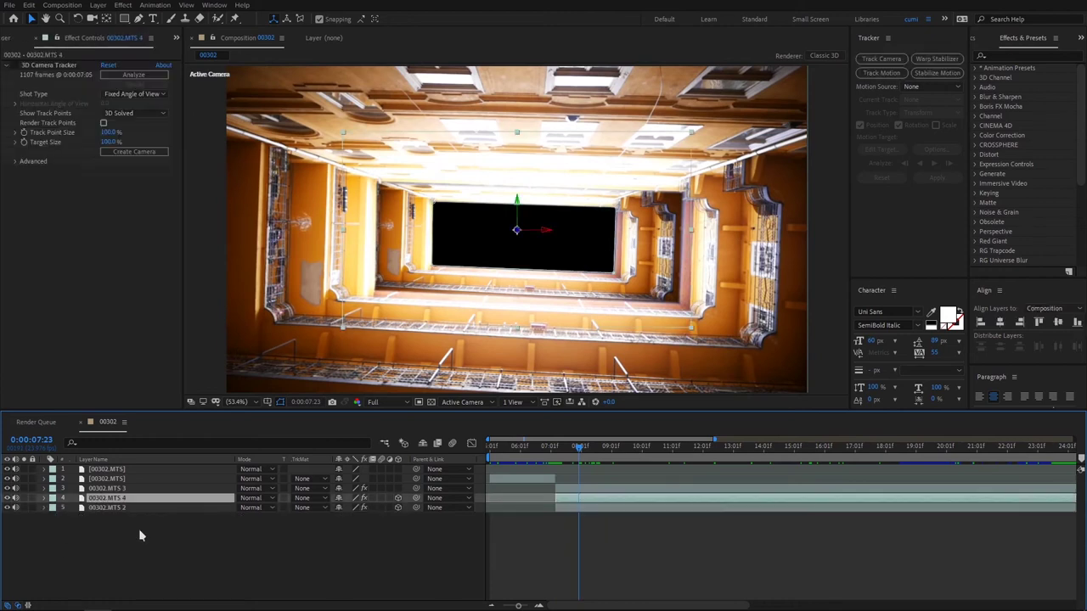
- Reduce the scale of the bottom layer 00302.MTS 2 to 36% so it nests inside the previous copy's opening
left_click(111, 508)
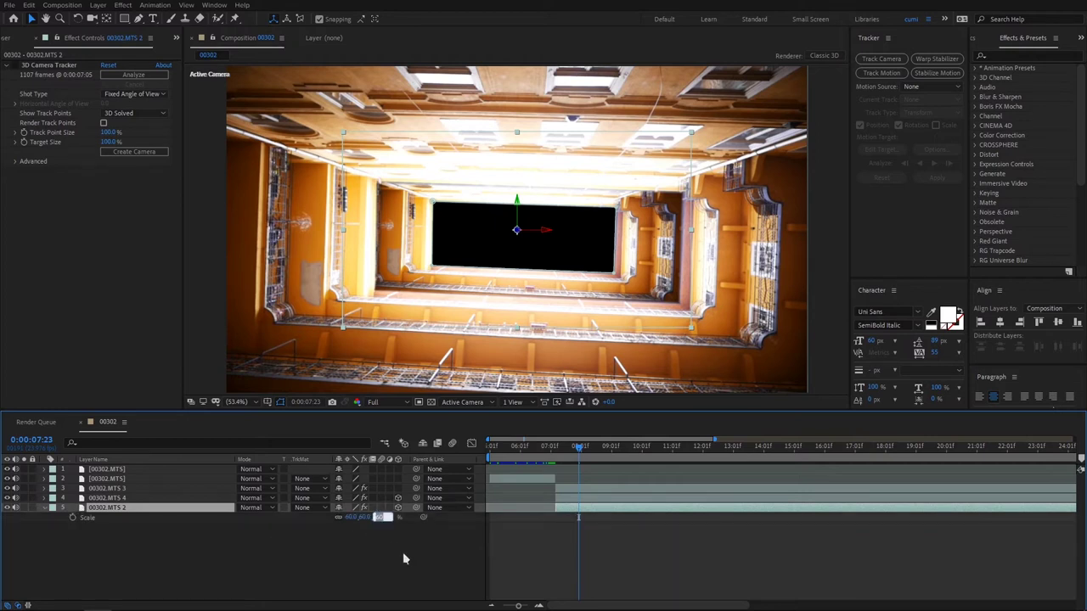
type("53")
key("Down")
key("Down")
key("Down")
key("Down")
key("Down")
key("Down")
key("Down")
key("Down")
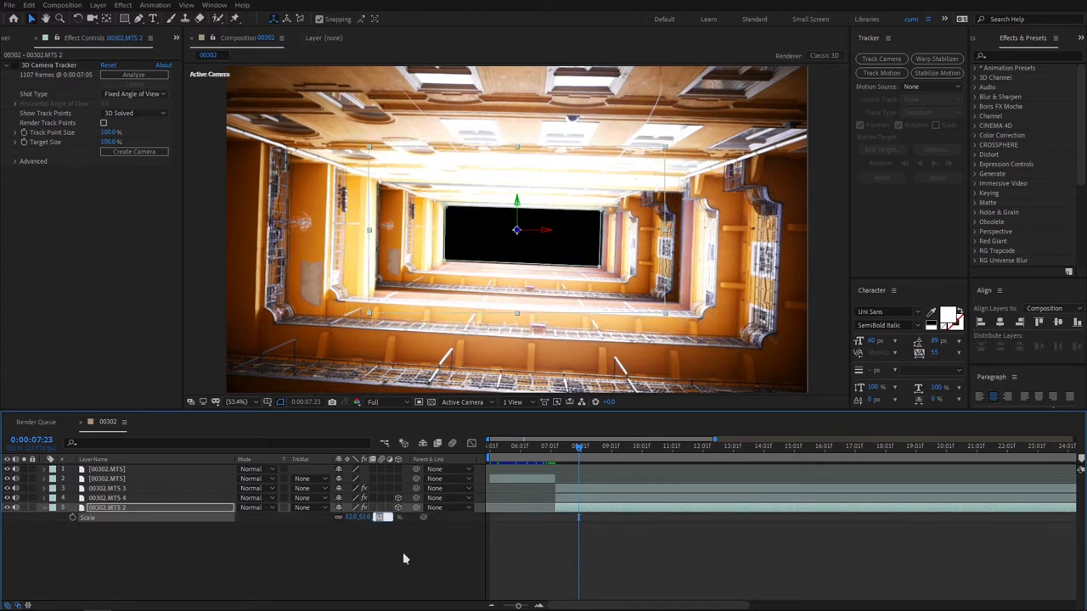
key("Down")
key("Down")
key("Down")
key("Down")
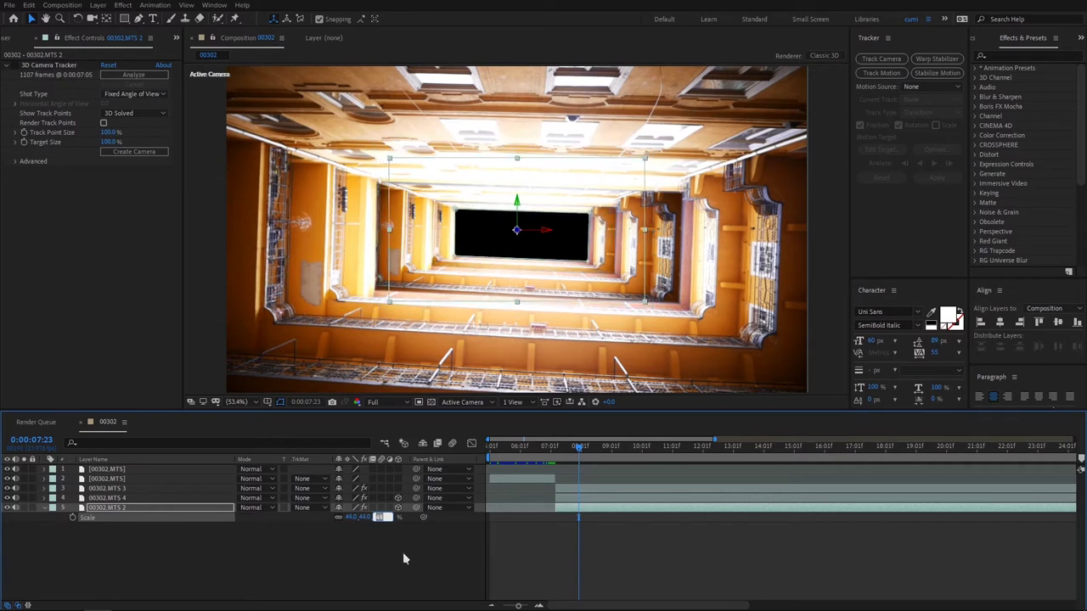
key("Down")
key("Down")
key("Down")
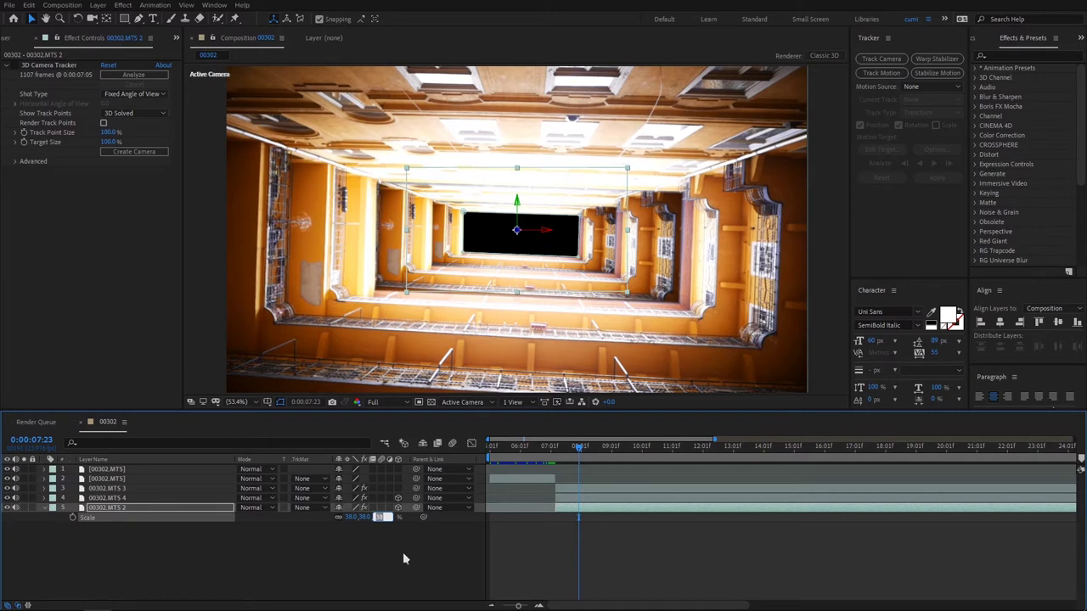
key("Down")
key("Down")
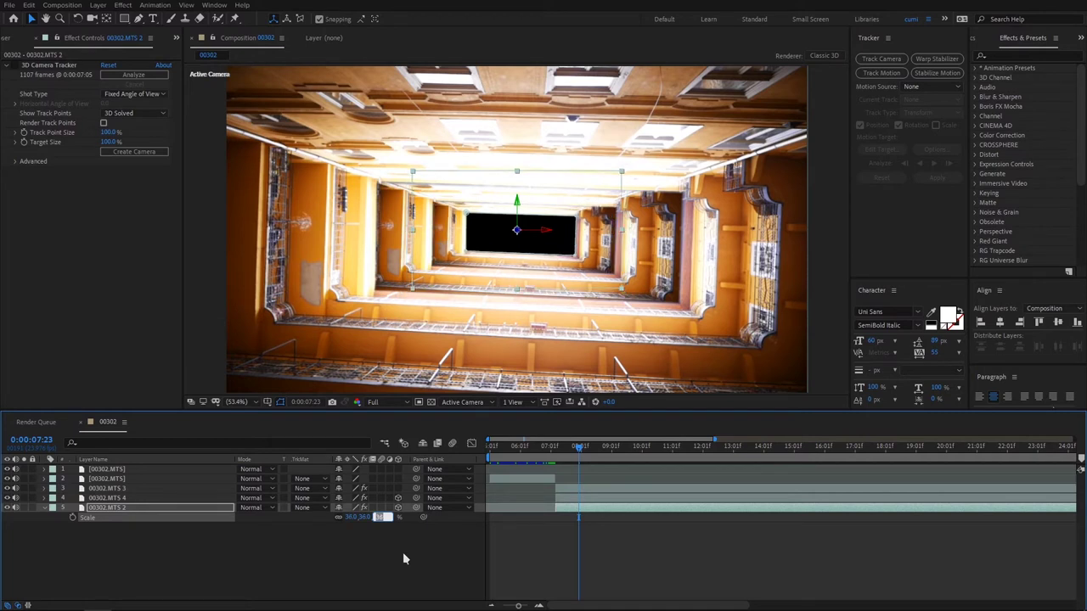
left_click(402, 552)
- Duplicate the 36% copy and set the bottom layer's scale to 21.5% to fit the next opening
left_click(120, 510)
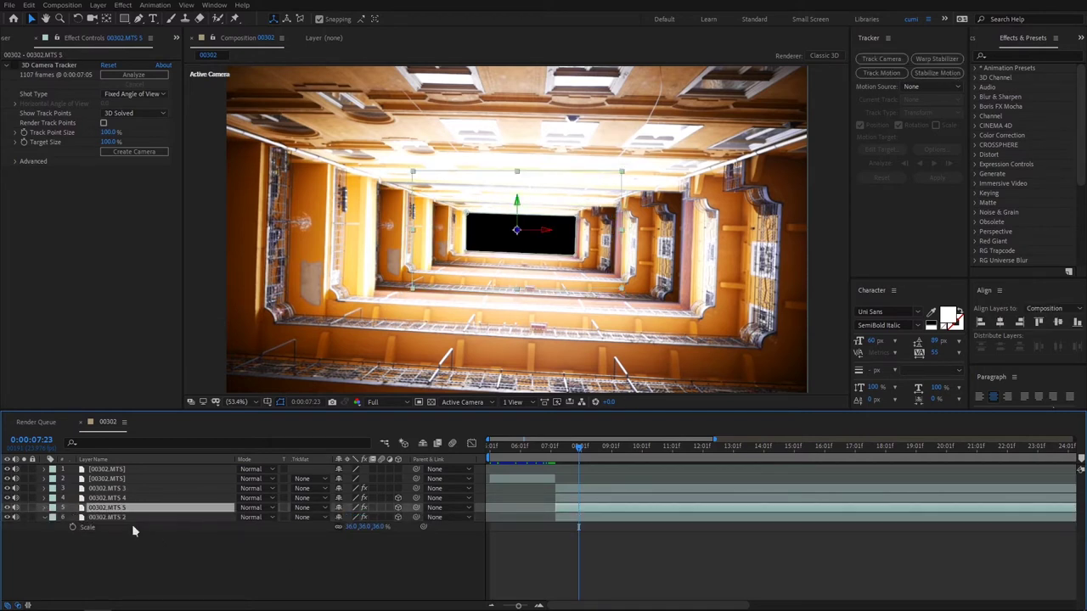
key("ctrl+d")
key("Down")
key("Down")
key("Down")
key("Down")
key("Down")
key("Down")
key("Down")
key("Down")
key("Down")
key("Down")
key("Down")
key("Down")
key("Down")
key("Down")
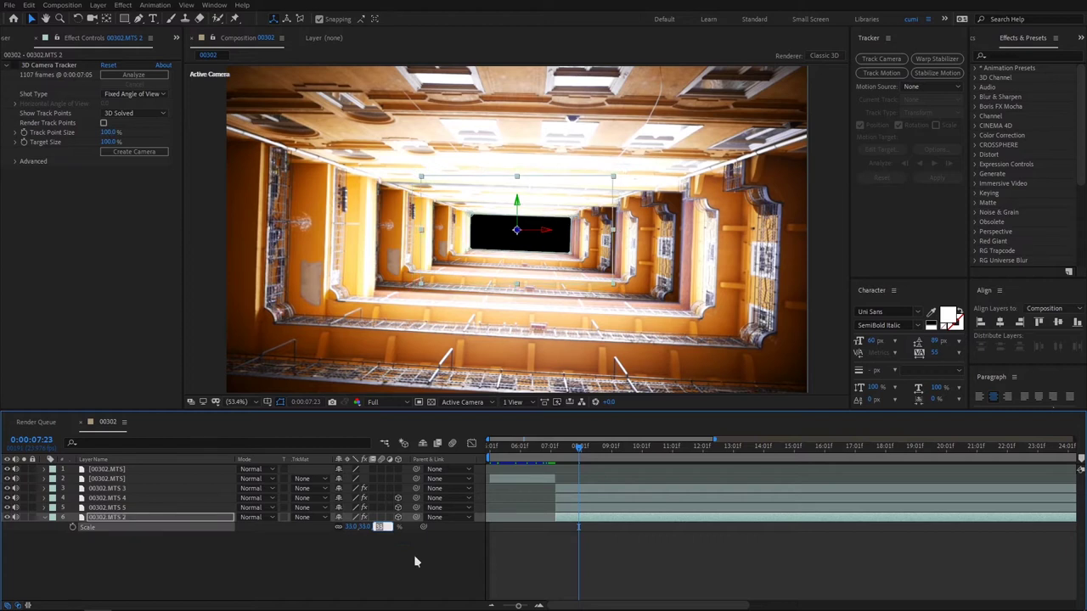
key("Down")
left_click(414, 556)
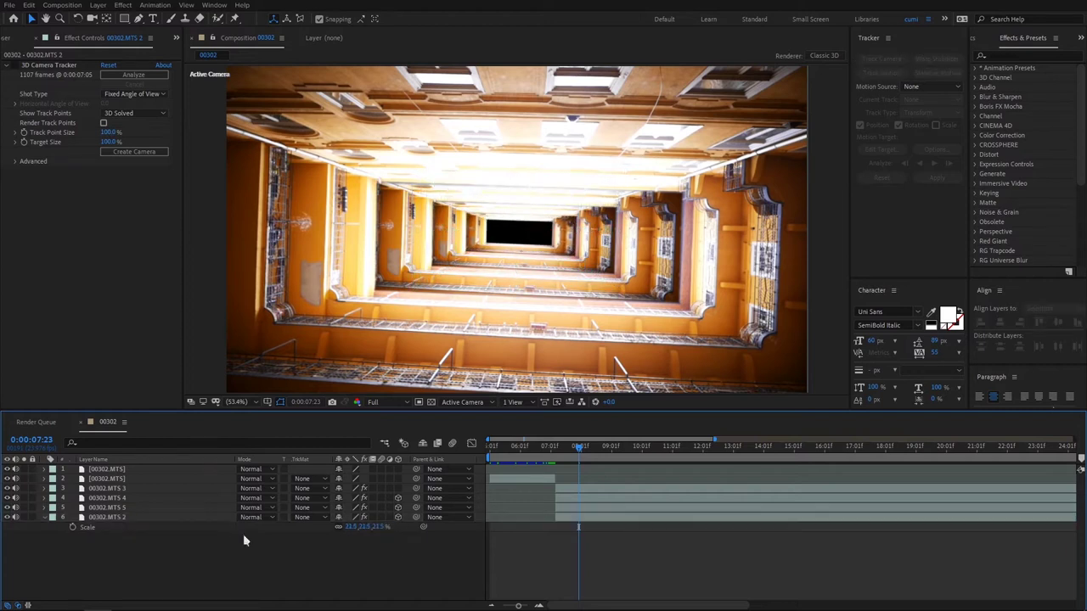
- Duplicate the 21.5% copy and shrink the bottom layer until it fits the remaining black opening
left_click(117, 518)
key("ctrl+d")
left_click(380, 537)
key("Down")
key("Down")
key("Down")
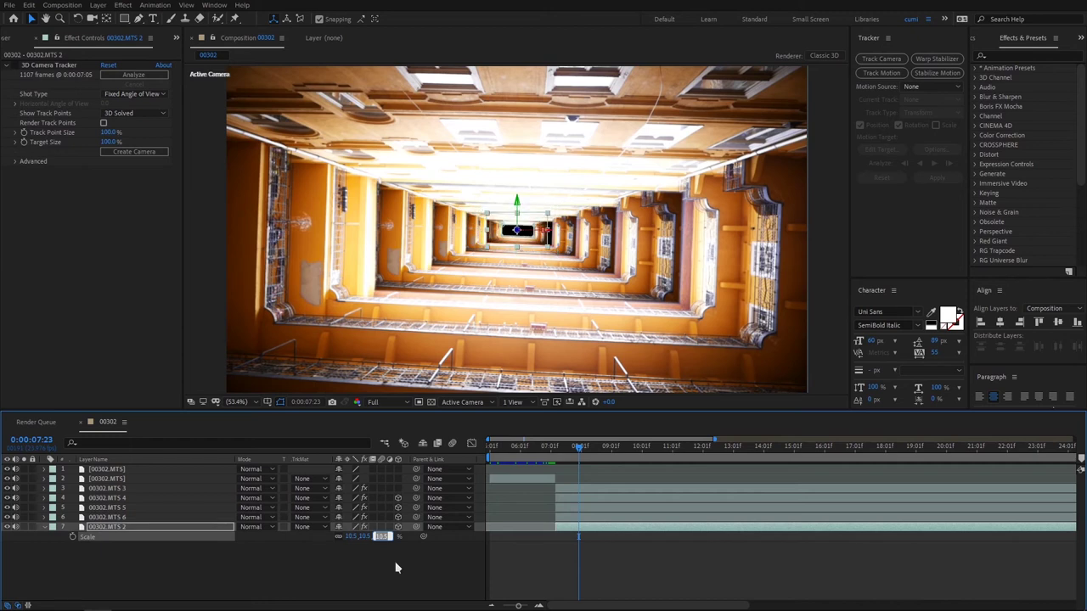
key("Up")
key("Up")
left_click(395, 563)
- Add an eighth layer by duplicating the bottom copy, and reduce its scale to fit inside the seventh
left_click(117, 527)
key("ctrl+d")
left_click(380, 546)
key("Down")
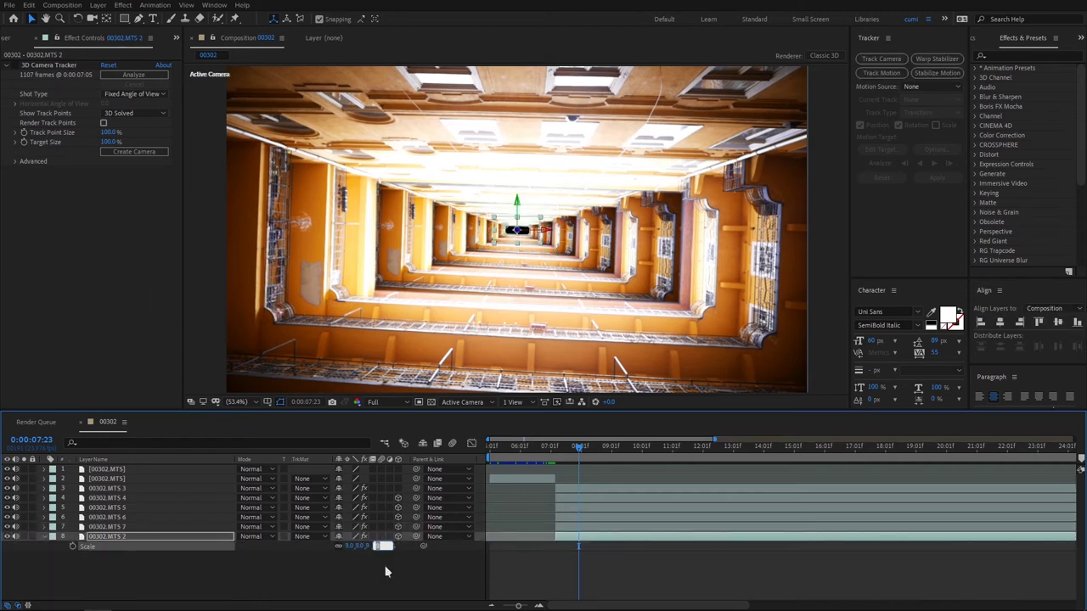
left_click(385, 567)
- Duplicate the bottom copy again and set the scale of the innermost layer to 5%
left_click(136, 536)
key("ctrl+d")
left_click(371, 556)
key("Down")
key("Down")
left_click(388, 574)
- Duplicate the 5% copy and scale the bottom layer down to fill the opening inside it
left_click(171, 547)
key("ctrl+d")
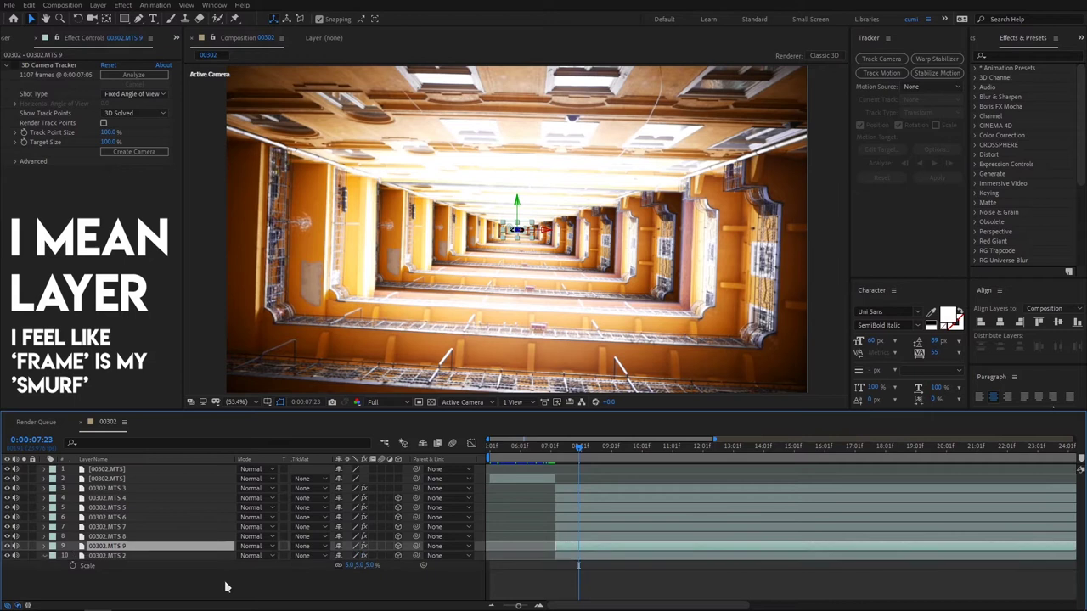
left_click(375, 566)
key("Down")
left_click(387, 581)
- Duplicate the innermost copy twice more, scaling the two new levels to 2% and 1%
left_click(125, 557)
key("ctrl+d")
left_click(376, 576)
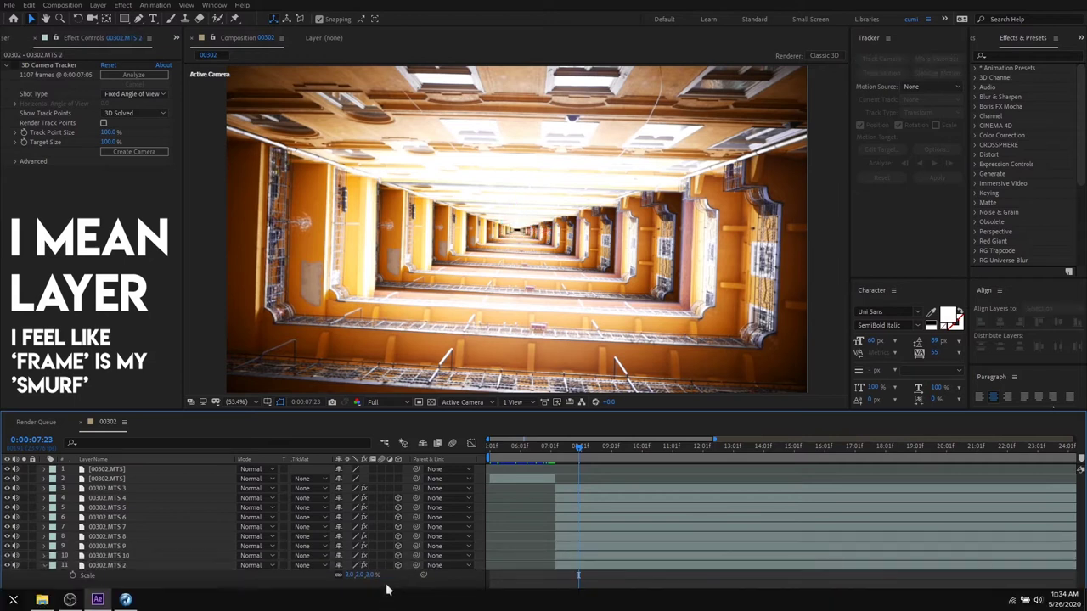
type("1")
key("Return")
key("ctrl+d")
left_click(376, 585)
left_click(457, 597)
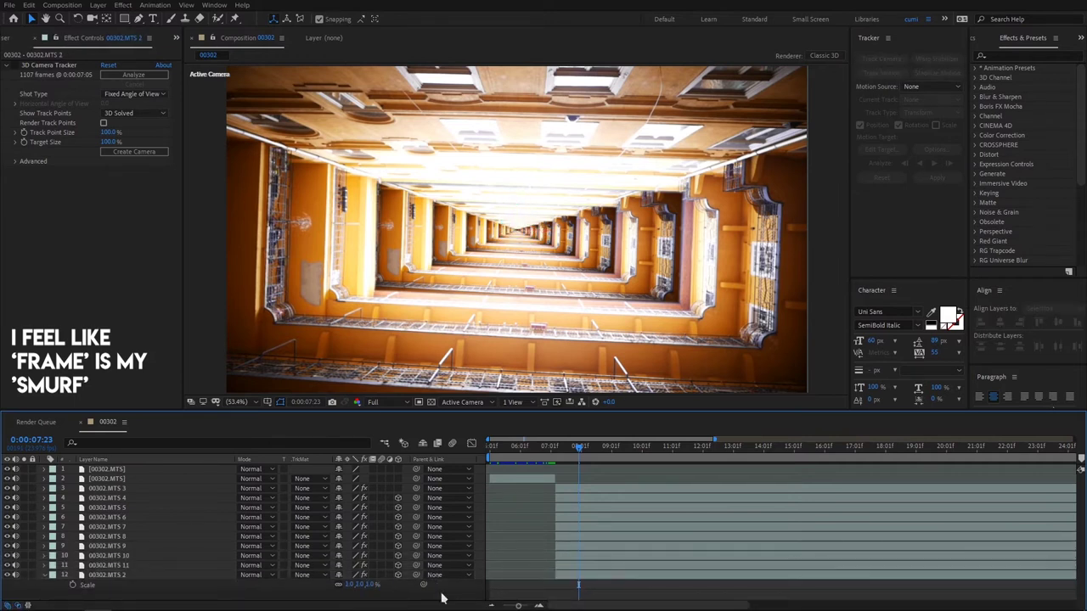
- Parent all the smaller copies, 00302.MTS 5 through 11 and 00302.MTS 2, to 00302.MTS 4
left_click(123, 499)
left_click_drag(416, 508, 182, 499)
left_click_drag(416, 527, 181, 500)
left_click_drag(416, 537, 178, 499)
left_click_drag(416, 547, 127, 498)
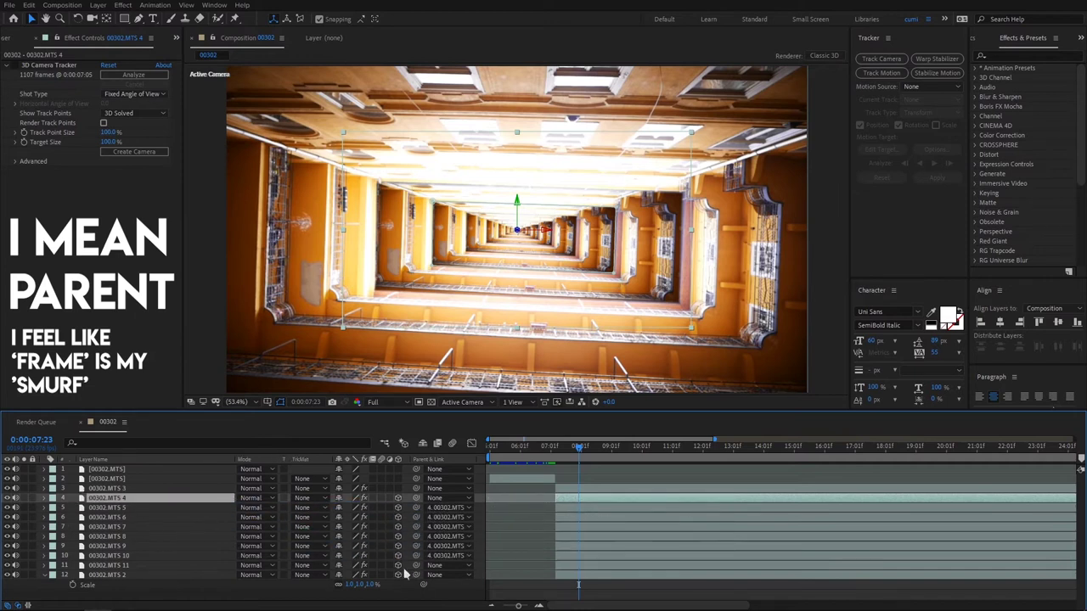
left_click_drag(416, 565, 128, 497)
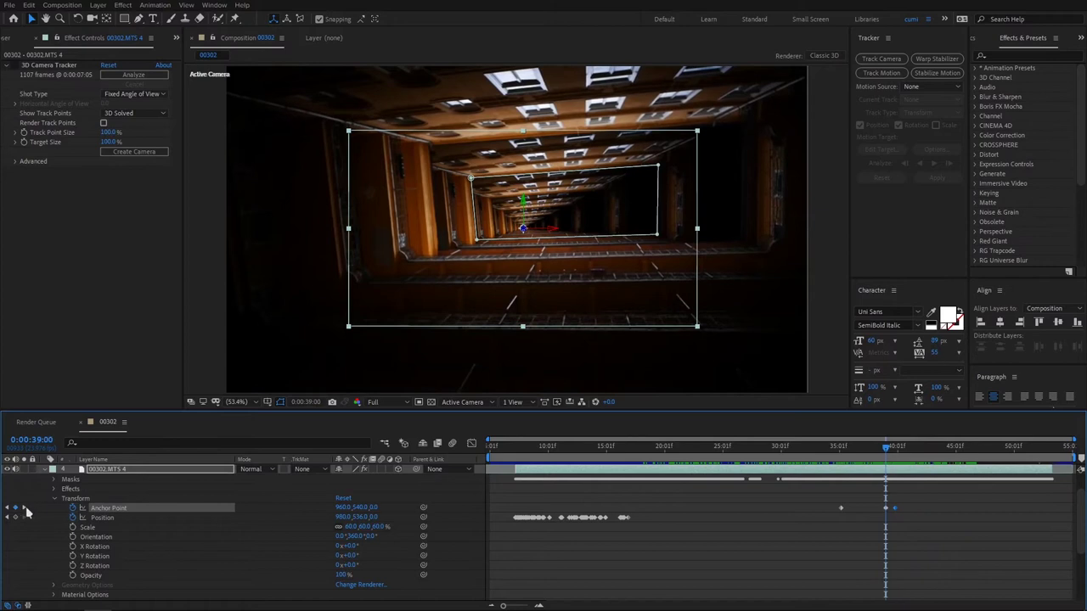
- Add Anchor Point keyframes at 0:00:39:00 to layers 5 through 12
left_click(45, 470)
left_click(108, 508)
left_click(112, 576, "shift")
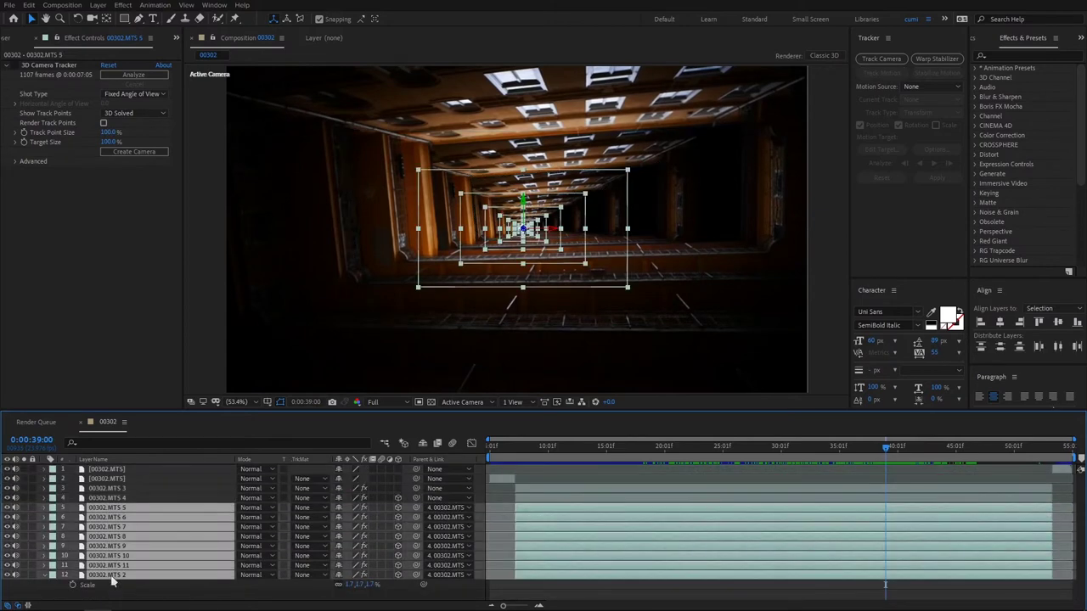
key("a")
left_click(73, 518)
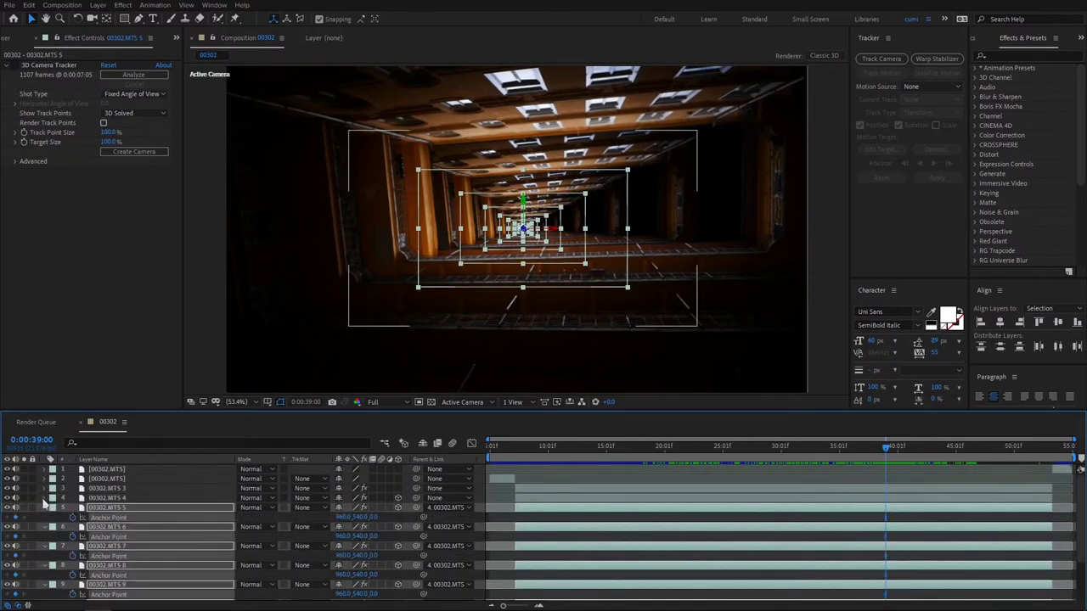
- At the 0:00:39:20 keyframe of 00302.MTS 4, set the Anchor Point Y of 00302.MTS 5 to 622
left_click(44, 499)
left_click(24, 508)
left_click(286, 536)
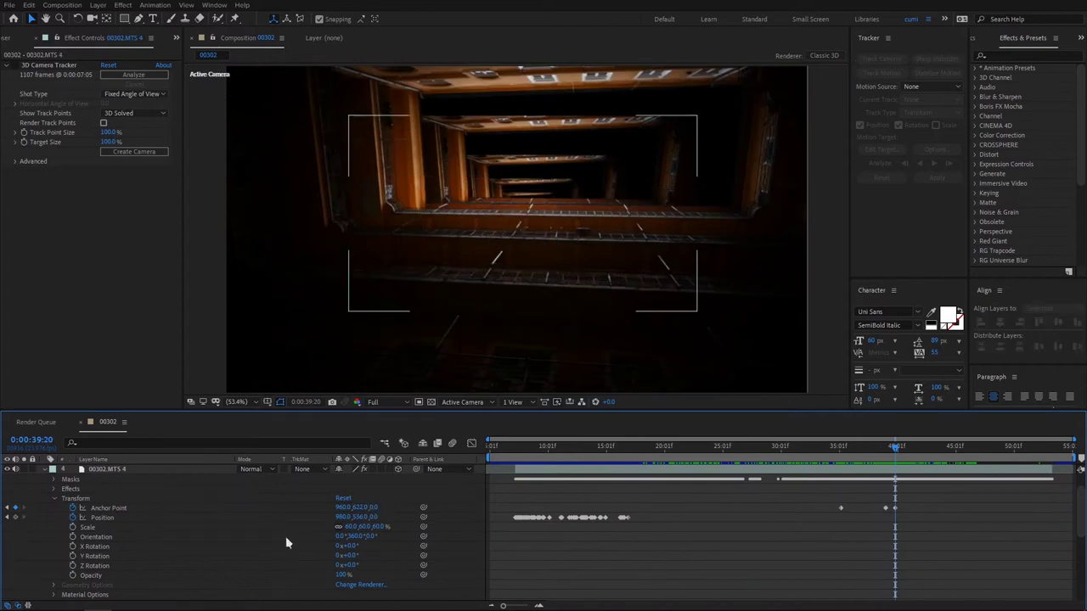
left_click(54, 499)
type("62")
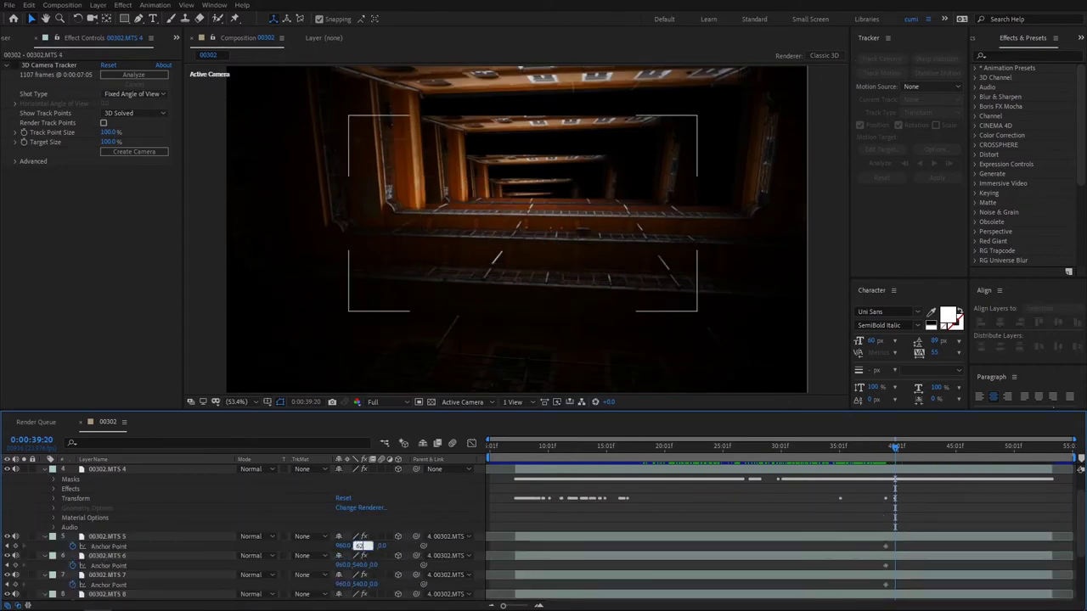
type("2")
key("Return")
- Paste the Anchor Point keyframe at 0:00:39:20 onto layers 6 through 12
scroll(283, 544, "down", 3)
left_click(120, 471)
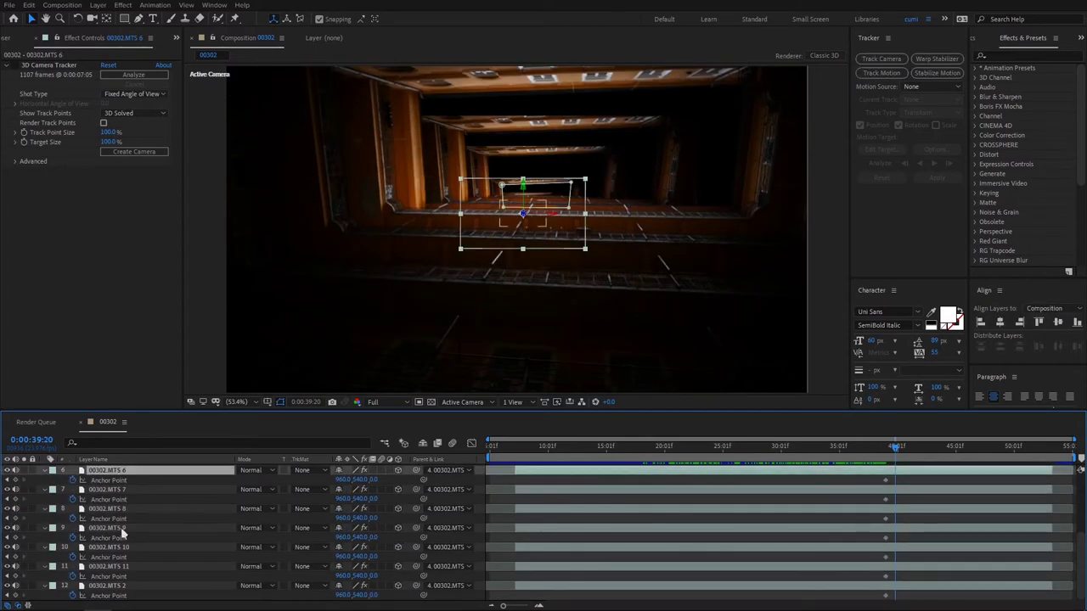
left_click(120, 587, "shift")
key("ctrl+v")
- Check the motion around 0:00:39:19 and fine-tune the Anchor Point Y of 00302.MTS 5 at 0:00:39:20
mouse_move(896, 450)
left_mouse_down()
mouse_move(873, 454)
mouse_move(909, 454)
mouse_move(885, 454)
mouse_move(896, 454)
left_mouse_up()
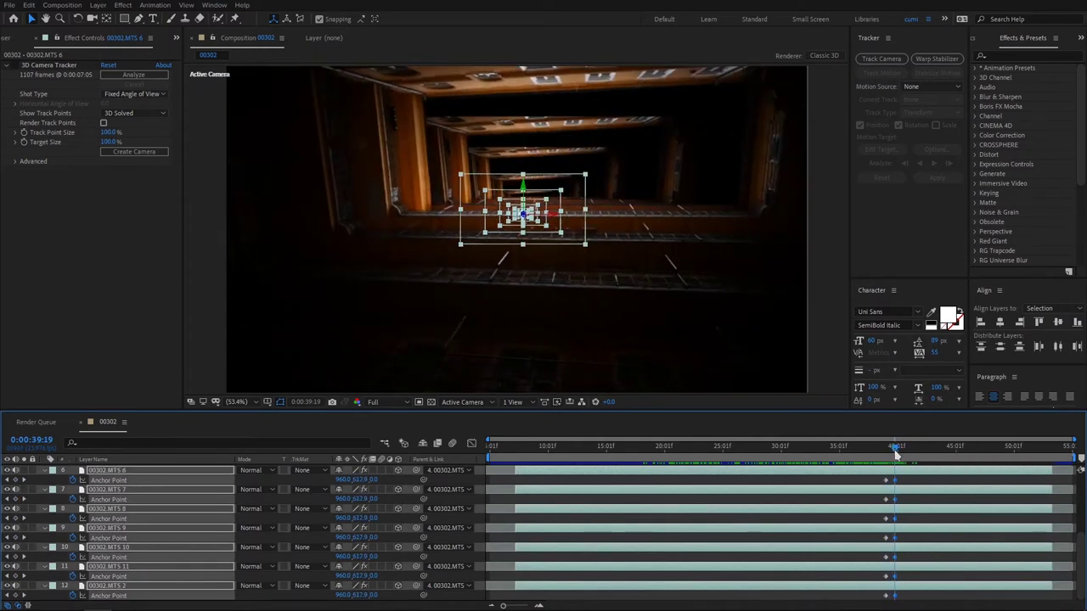
left_click_drag(1082, 543, 1081, 477)
left_click(713, 537)
key("Page_Down")
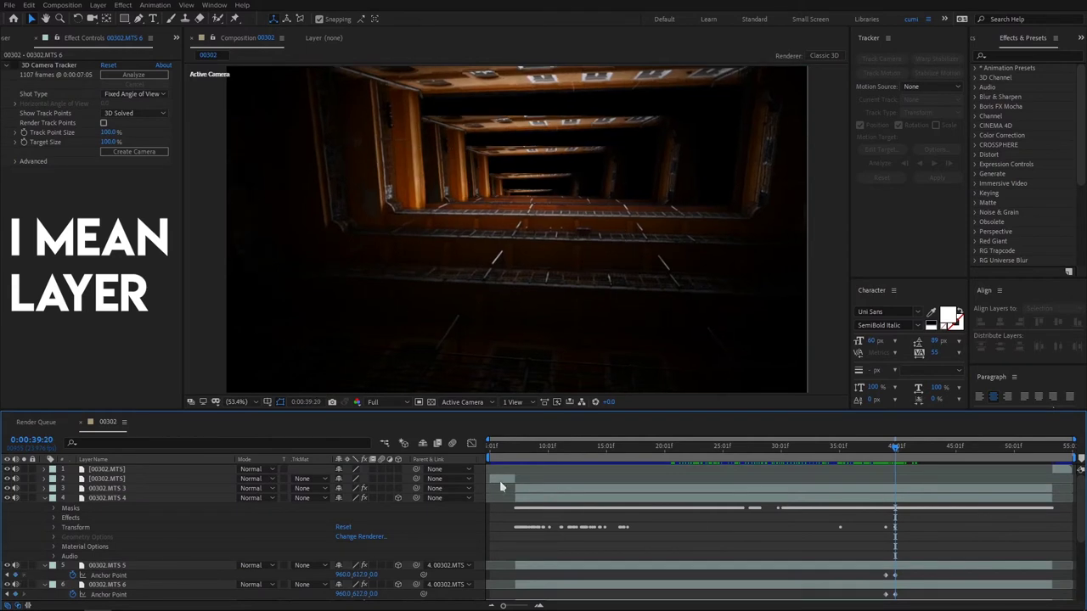
scroll(1038, 509, "down", 3)
left_click(889, 528)
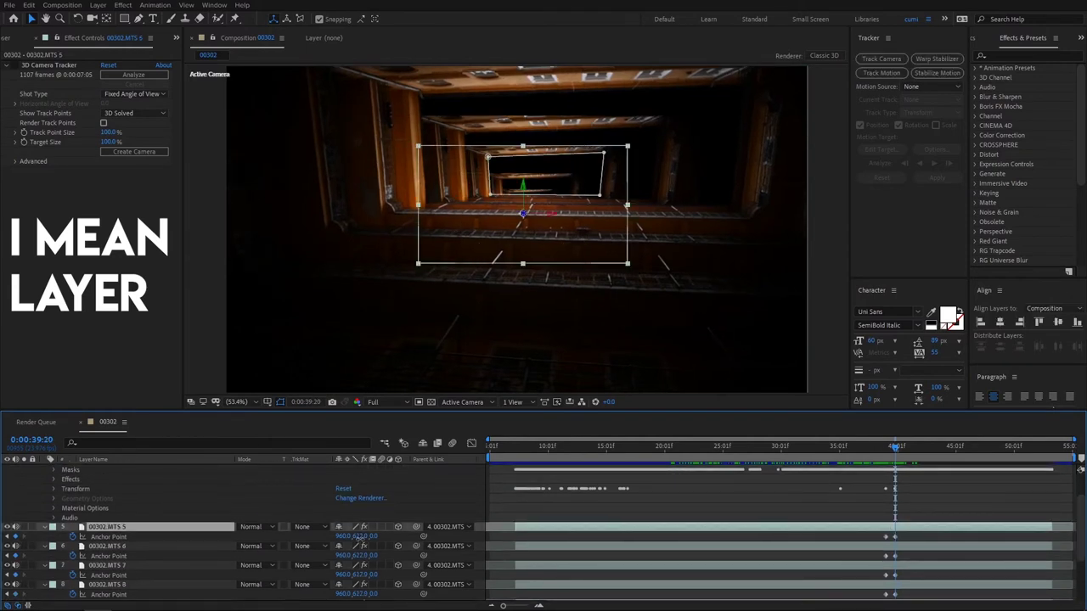
left_click_drag(364, 536, 436, 518)
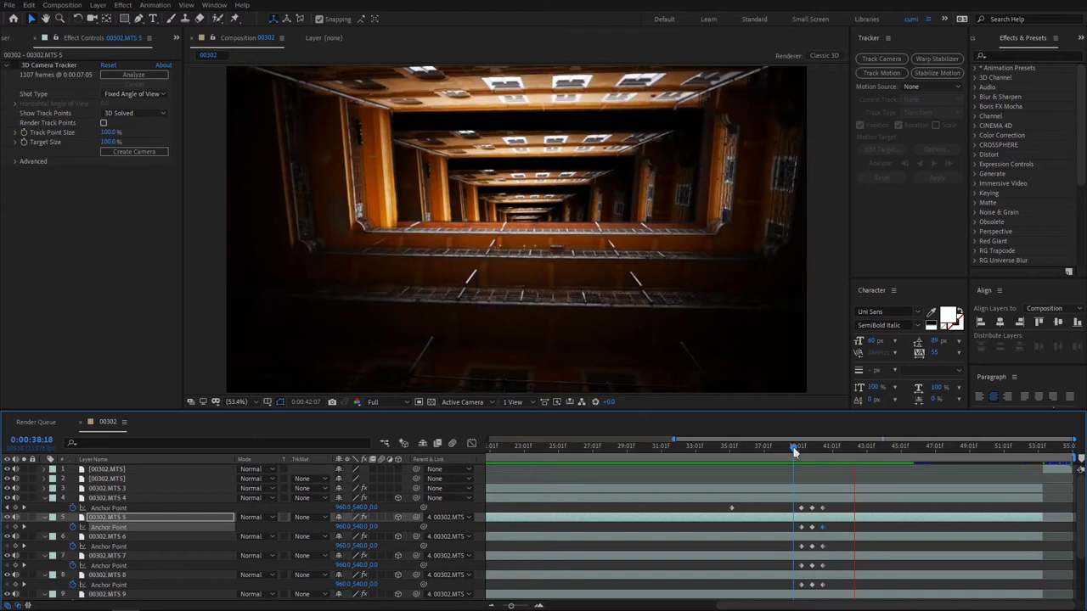
- Move the last Anchor Point keyframes to about 0:00:51 and adjust the nested copies' Anchor Point Y at 0:00:43:01
left_click_drag(832, 508, 1009, 579)
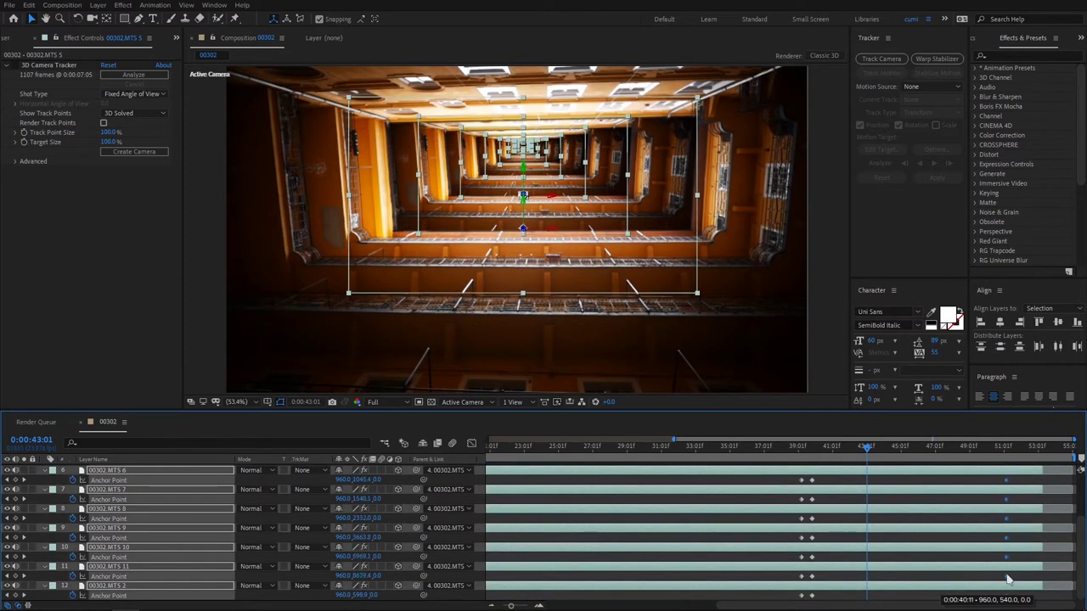
left_click_drag(816, 478, 811, 602)
left_click_drag(812, 484, 856, 558)
scroll(866, 509, "up", 5)
left_click(816, 446)
scroll(856, 558, "down", 5)
left_click(867, 447)
left_click(361, 596)
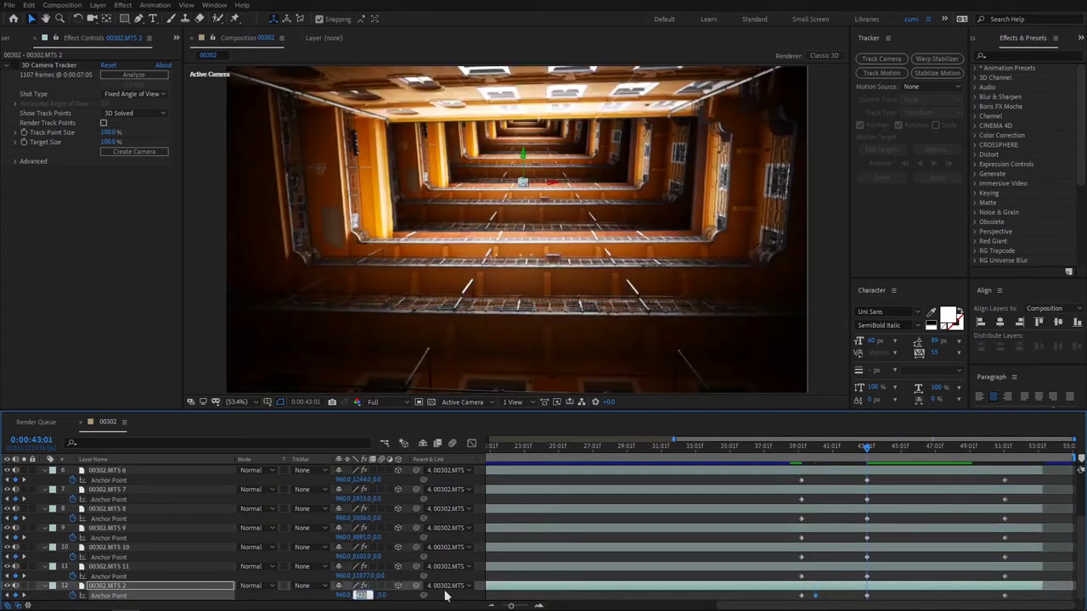
- Place Anchor Point keyframes at about 0:00:40:00 on the nested copies and adjust their Y values
left_click(815, 446)
left_click_drag(856, 503, 878, 598)
left_click_drag(1079, 510, 1080, 543)
left_click_drag(364, 550, 323, 550)
left_click_drag(364, 597, 323, 597)
left_click(867, 446)
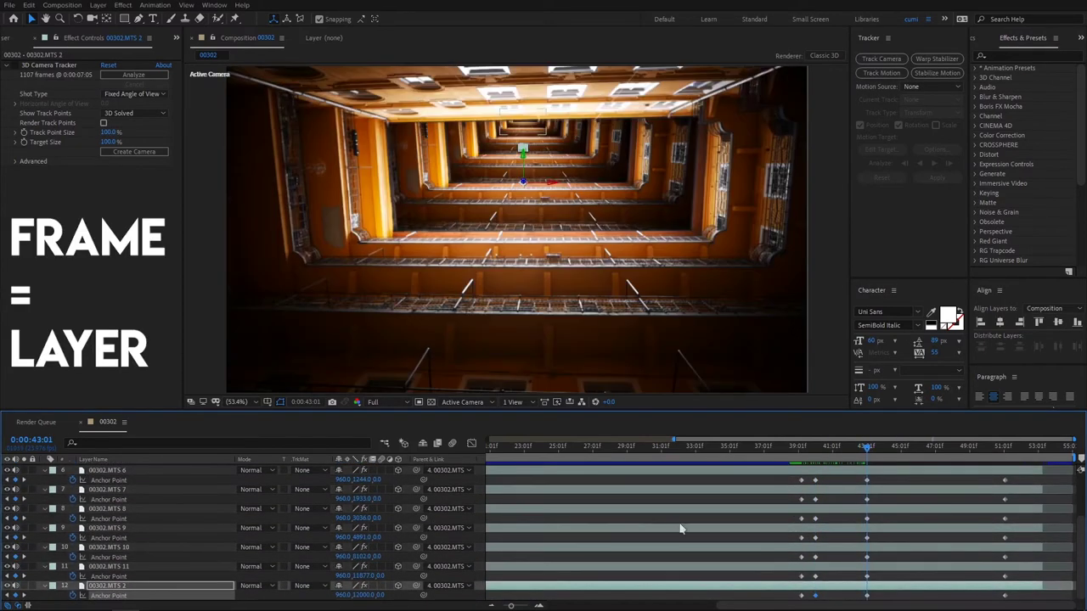
- At 0:00:43:01, realign the nested copies with Anchor Point Y about 1139, 1763, 2771 and 4375 on layers 6 to 9, and adjust layers 10 to 12
scroll(682, 527, "up", 5)
left_click_drag(361, 493, 373, 492)
scroll(373, 510, "down", 1)
left_click_drag(364, 544, 323, 544)
left_click_drag(363, 564, 331, 564)
left_click_drag(364, 583, 331, 577)
scroll(390, 601, "down", 1)
left_click_drag(364, 596, 366, 596)
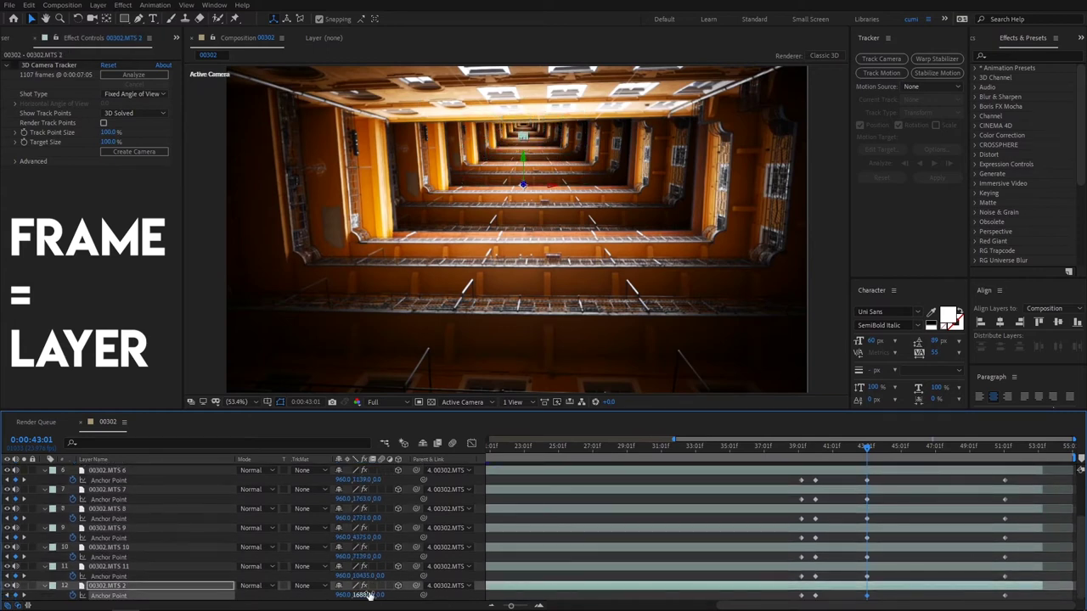
- Add Orientation keyframes at 0:00:43:01 to layers 4 through 12
mouse_move(866, 447)
left_mouse_down()
mouse_move(798, 451)
mouse_move(867, 451)
left_mouse_up()
scroll(121, 477, "up", 5)
left_click(111, 472, "shift")
key("r")
left_click(73, 475)
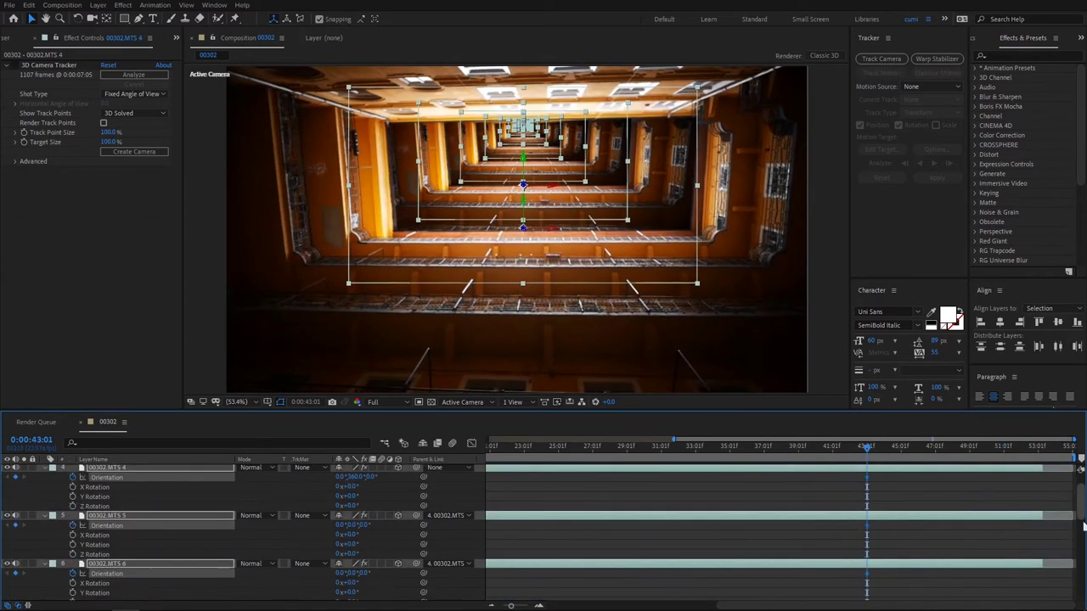
- Set the Orientation Z of the nested copies to 356° near the end of the clip, at about 0:00:52
left_click(1028, 447)
left_click(370, 473)
left_click_drag(1026, 569, 1011, 572)
- Shift the final Anchor Point keyframes of the nested copies to about 0:00:49
left_click(975, 447)
scroll(1041, 492, "up", 10)
key("a")
left_click(1002, 448)
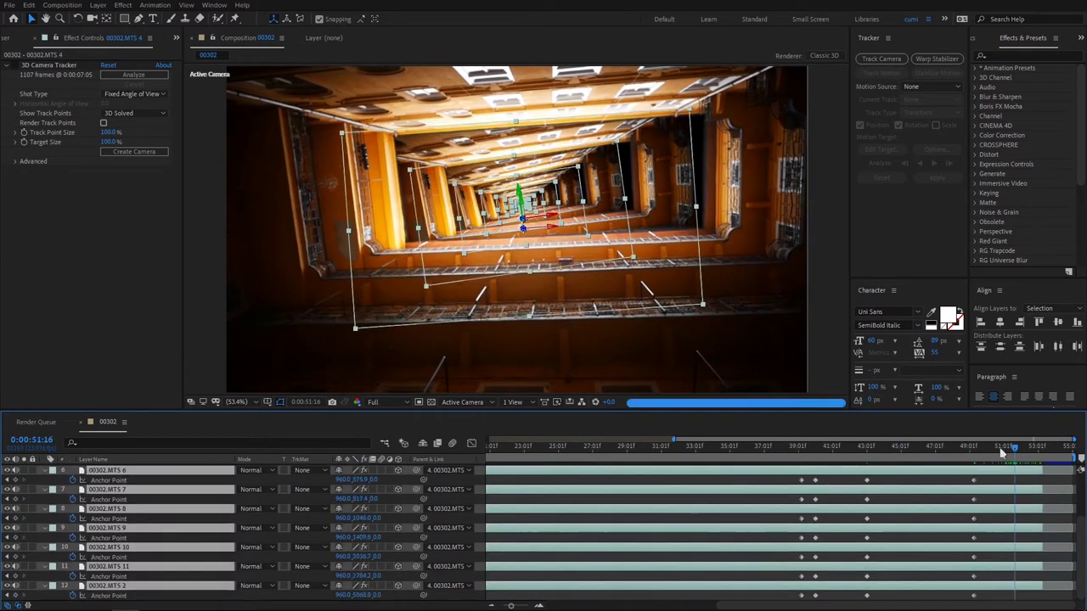
- Move the final Orientation keyframes of the nested copies to about 0:00:51:03 and return to 0:00:43:01
key("r")
left_click_drag(1026, 476, 1001, 596)
scroll(1044, 526, "down", 1)
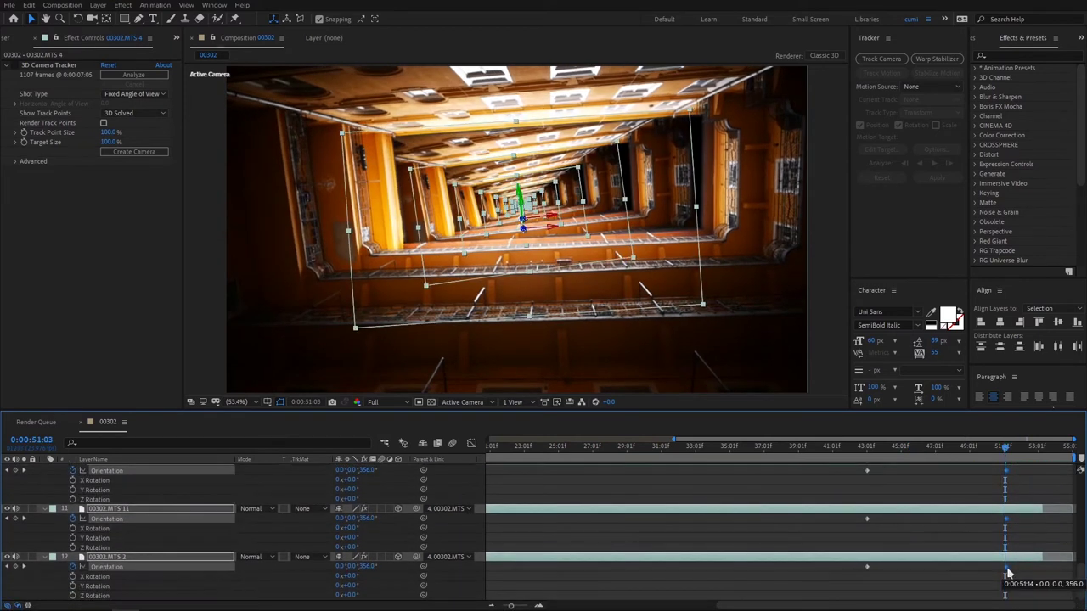
left_click(867, 450)
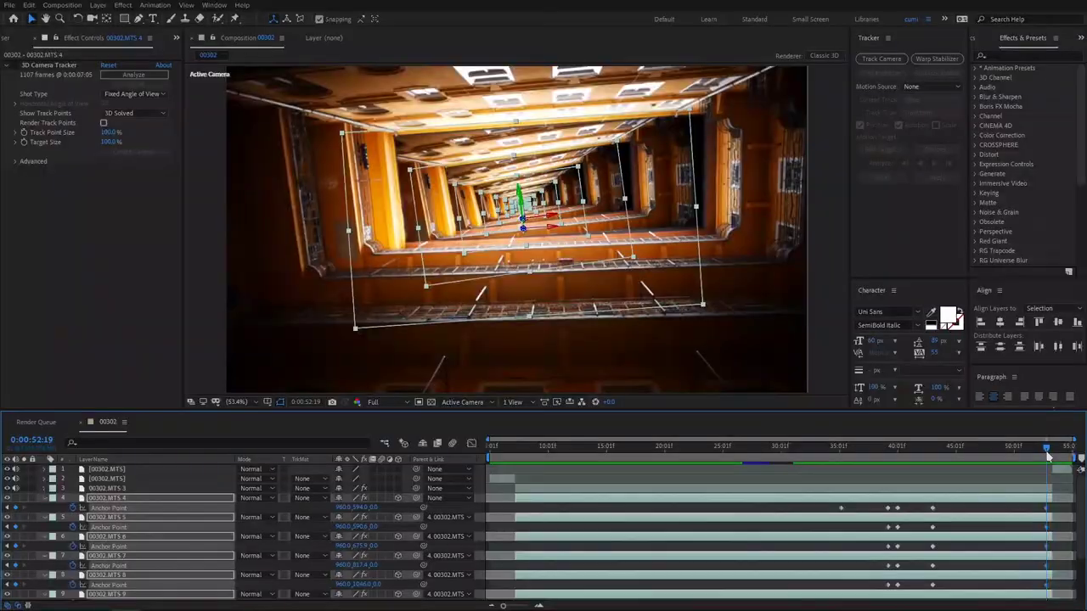
- Hide the 00302.MTS 3 layer and queue the single frame at 0:00:52:19 for saving as a file
left_click(8, 490)
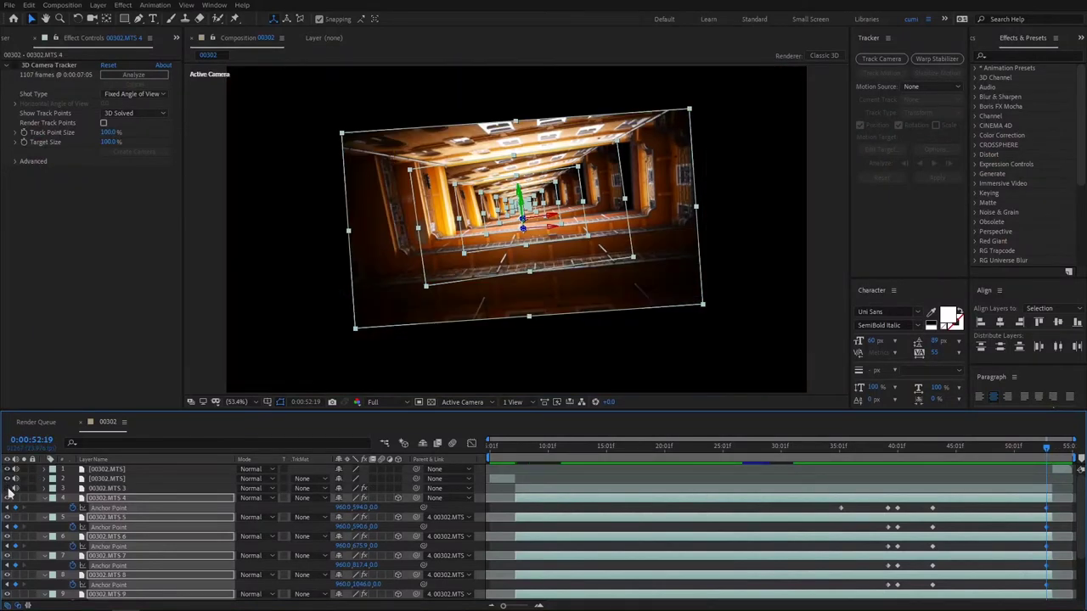
left_click(62, 4)
left_click(85, 93)
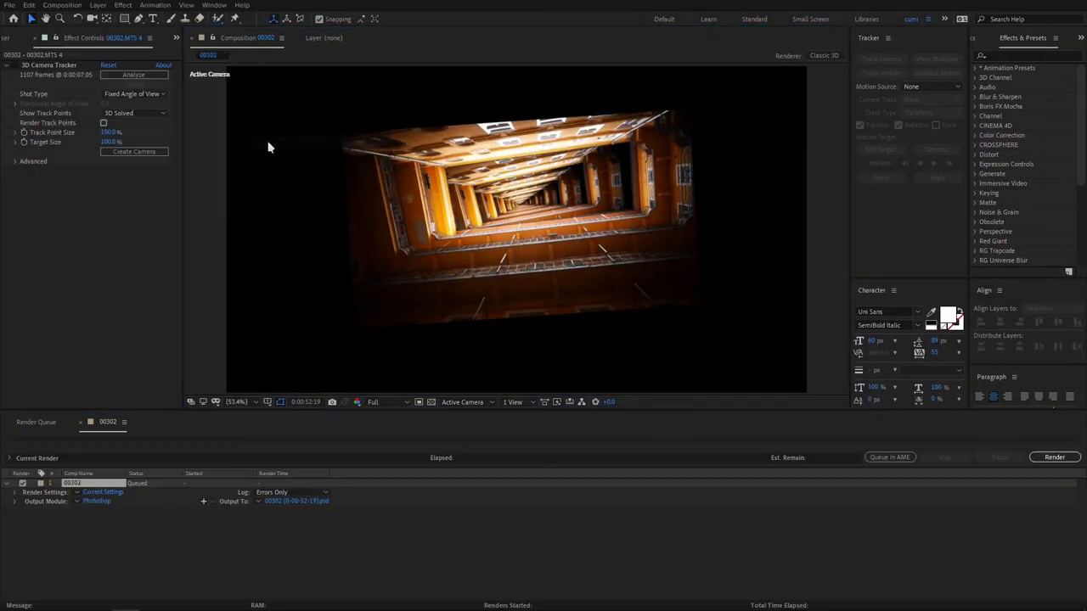
- Set the queued frame's output format to PNG Sequence and open its output file location for editing
left_click(97, 499)
left_click(513, 170)
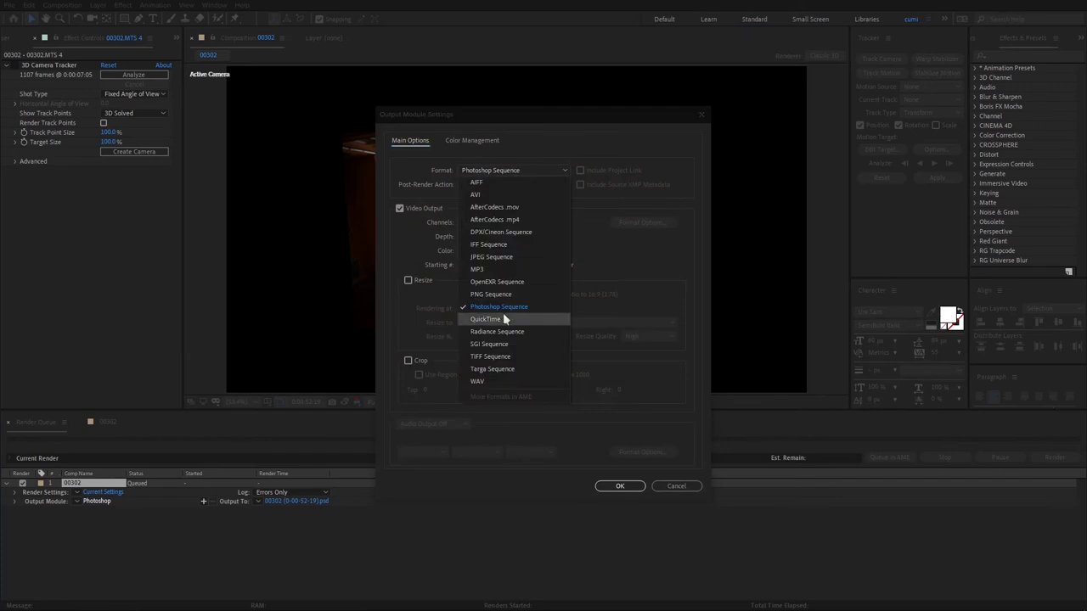
left_click(502, 315)
left_click(621, 486)
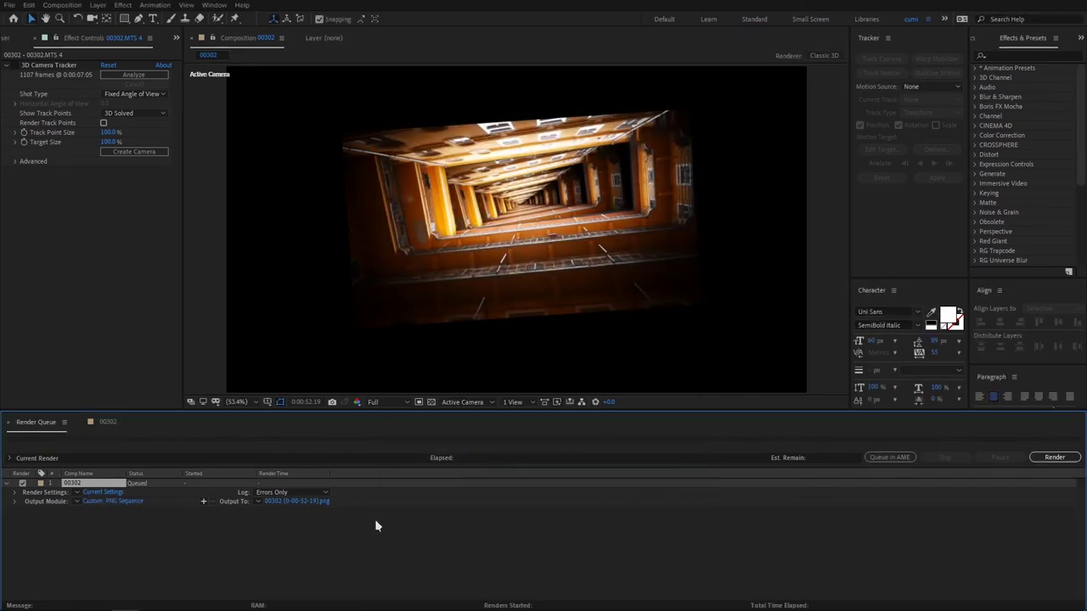
left_click(302, 502)
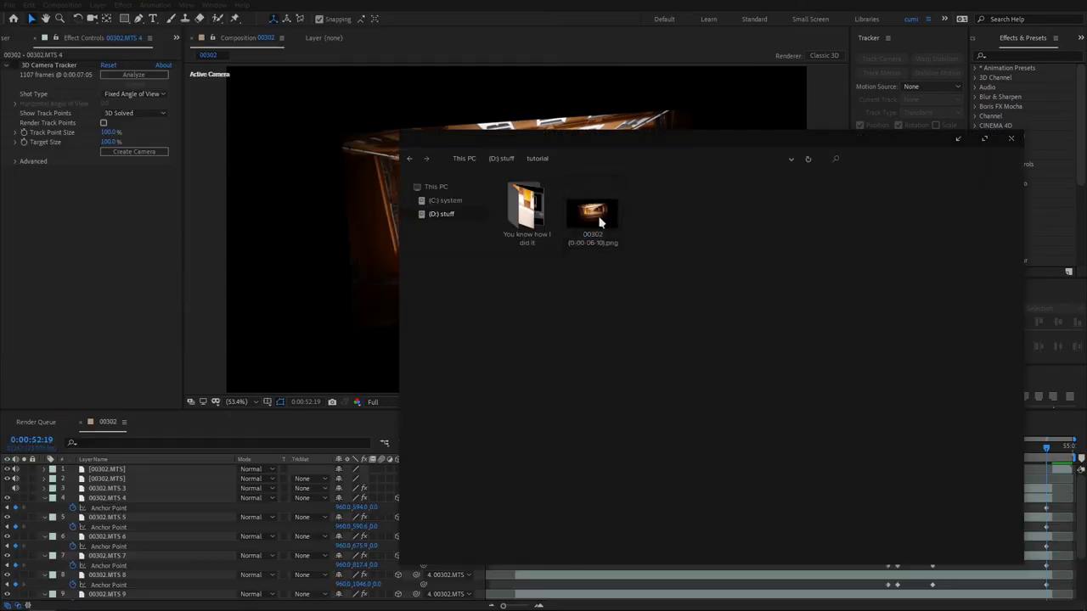
left_click_drag(584, 222, 123, 482)
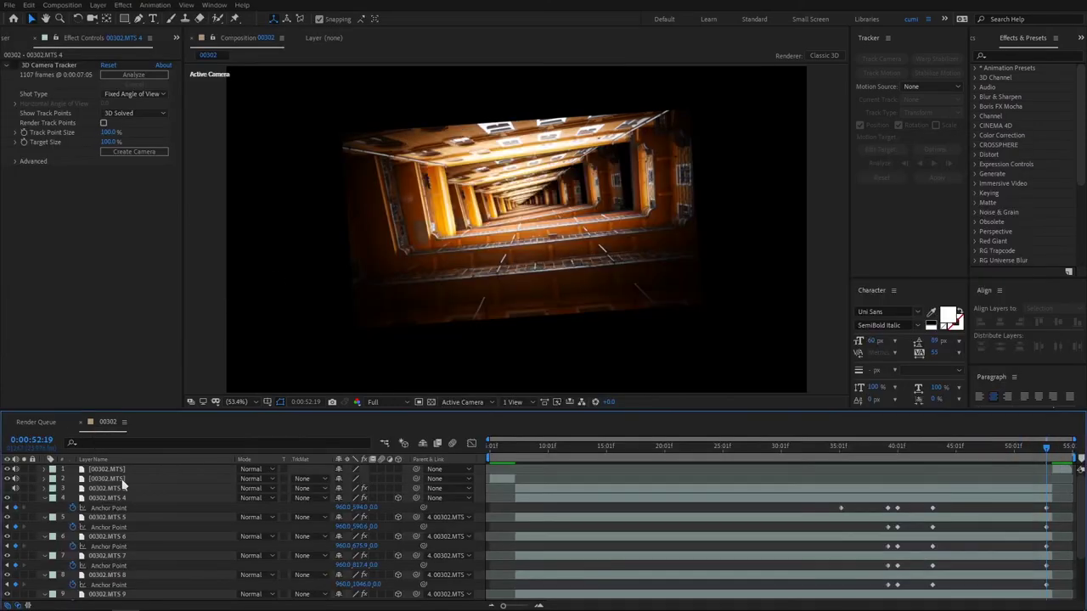
left_click_drag(490, 470, 1046, 457)
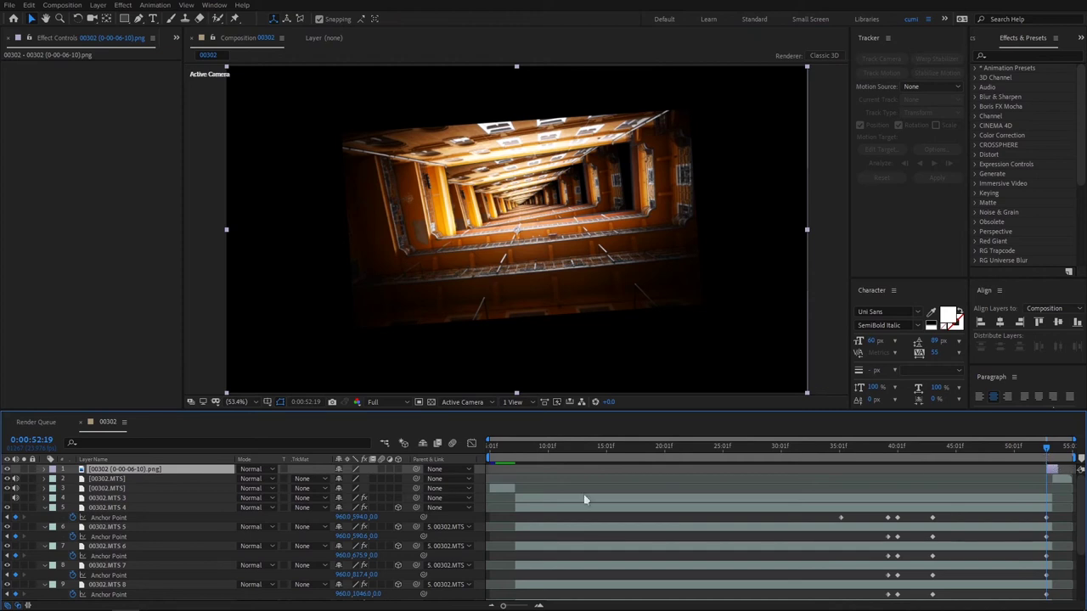
left_click_drag(143, 476, 140, 504)
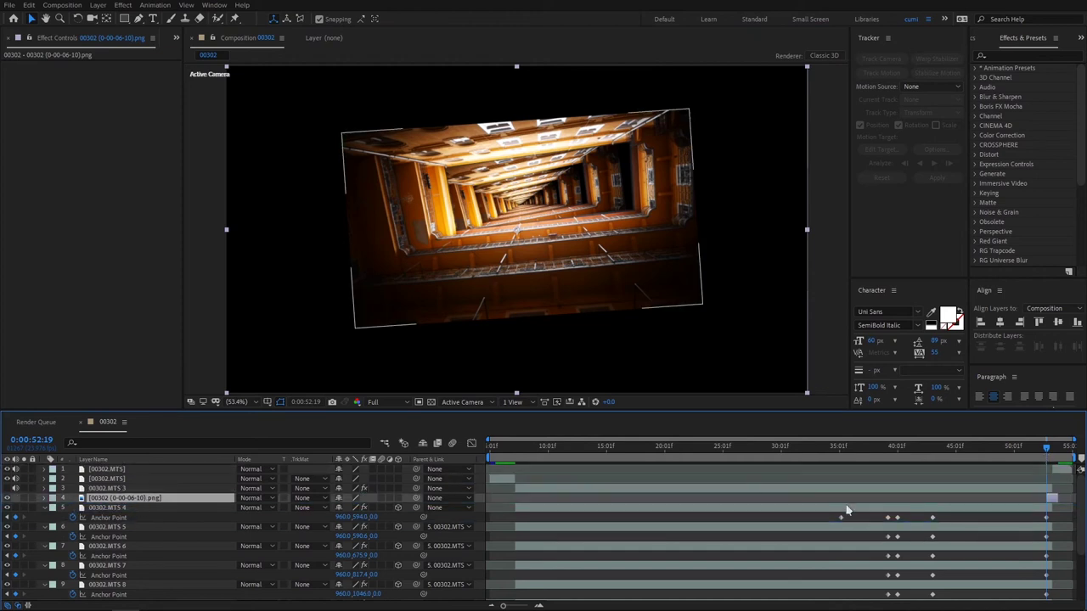
left_click(6, 488)
- Keyframe the PNG layer's Position frame by frame from 960, 540 at 0:00:52:19 to 956, 528 at 0:00:52:22
left_click_drag(1043, 457, 1046, 450)
key("p")
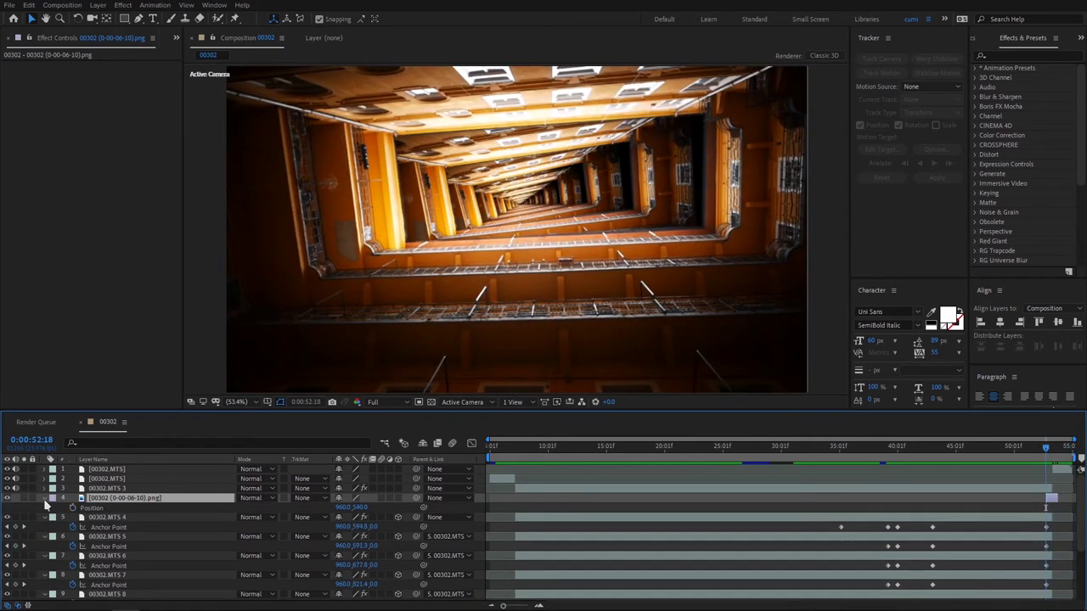
left_click(73, 507)
key("Page_Down")
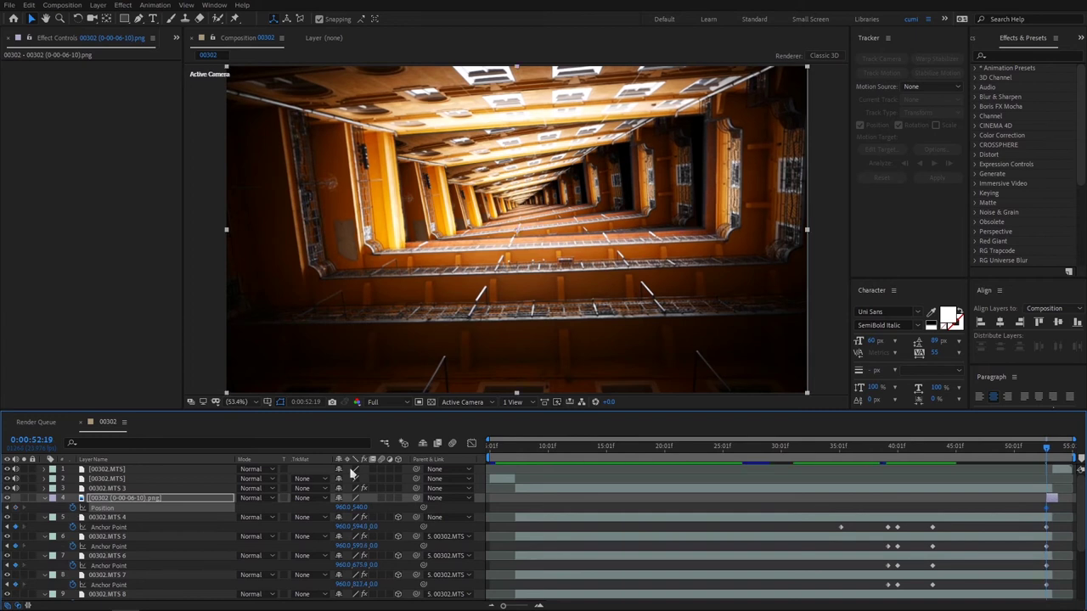
key("Page_Down")
key("Page_Down")
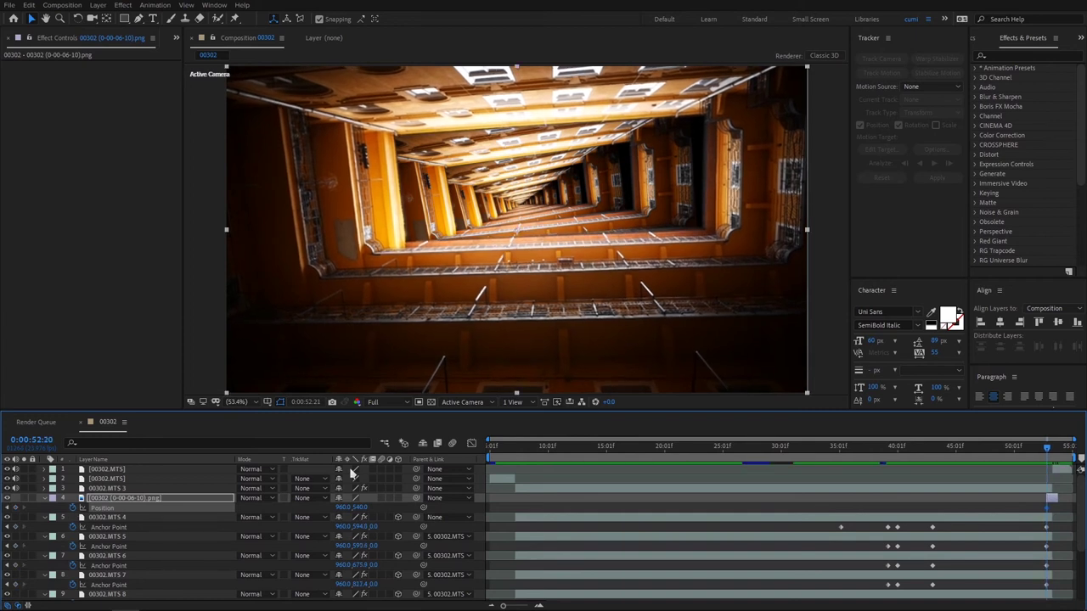
key("Up")
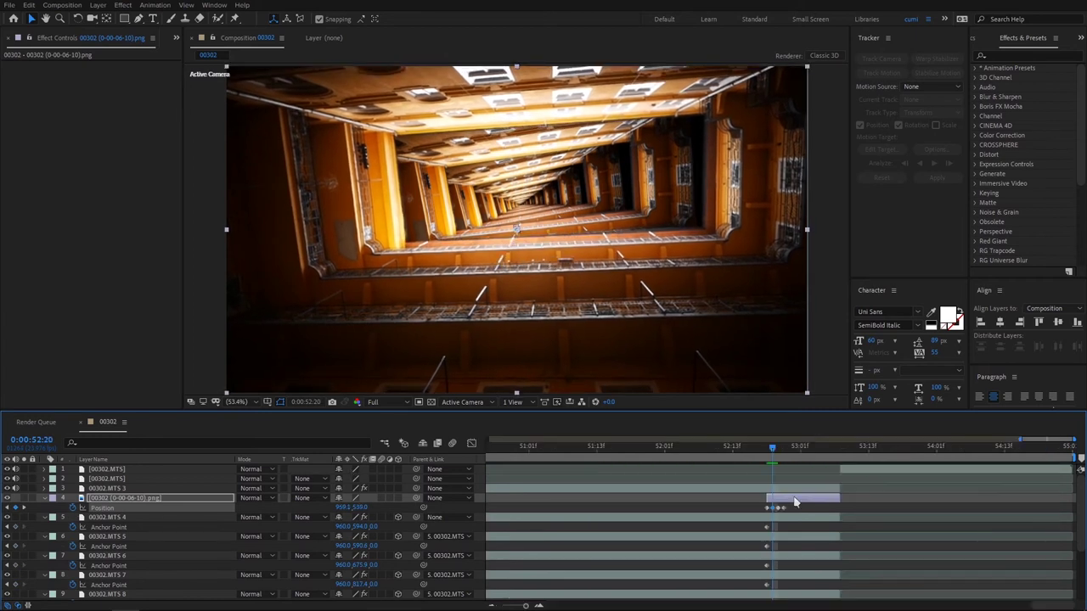
key("Page_Down")
key("Up")
key("Page_Down")
key("Up")
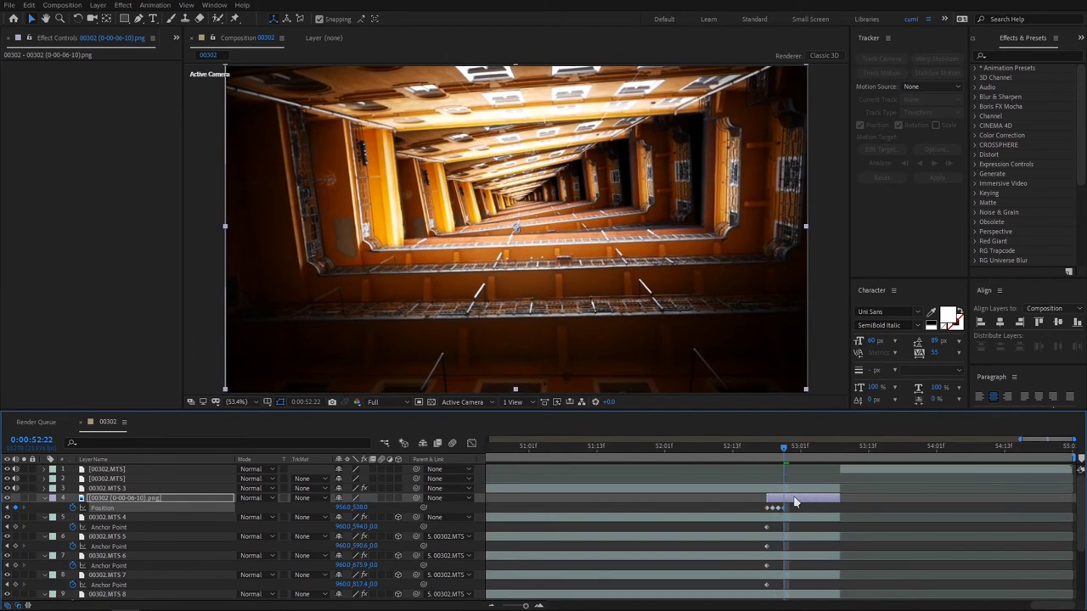
- Add a Position keyframe of 956, 518 to the PNG layer at 0:00:52:23 and check the motion against the preceding frames
key("Page_Down")
key("Up")
key("Page_Up")
key("Page_Up")
key("Page_Up")
key("Page_Down")
key("Page_Down")
key("Page_Down")
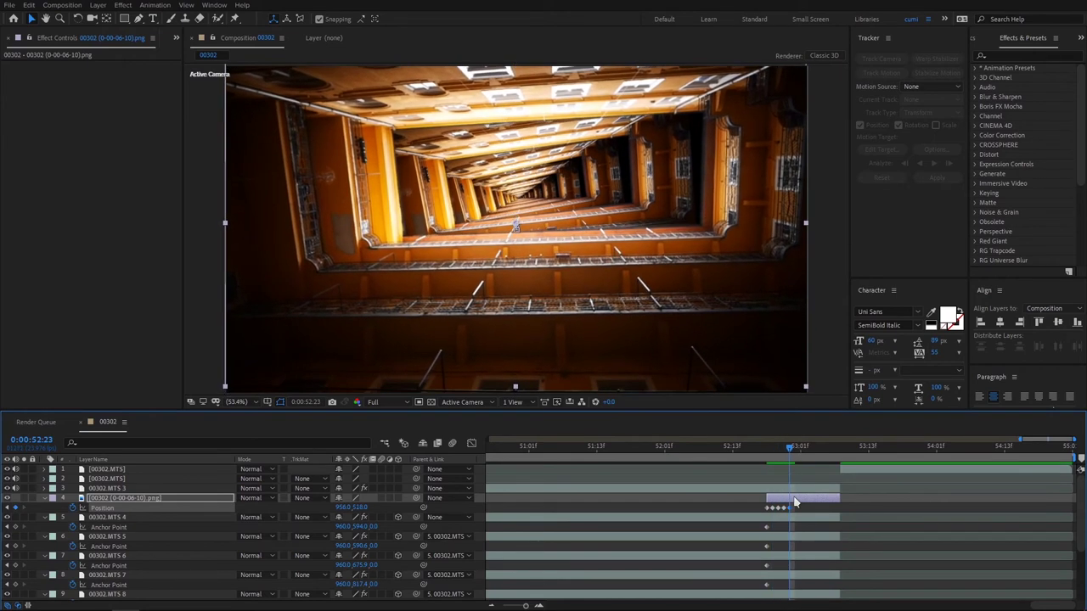
- Continue the PNG layer's Position keyframes with 952, 498 at 0:00:53:00 and 948, 480 at 0:00:53:01, comparing neighbouring frames
key("Left")
key("Left")
key("Page_Down")
key("shift+Up")
key("Page_Up")
key("Page_Down")
key("Page_Up")
key("Page_Down")
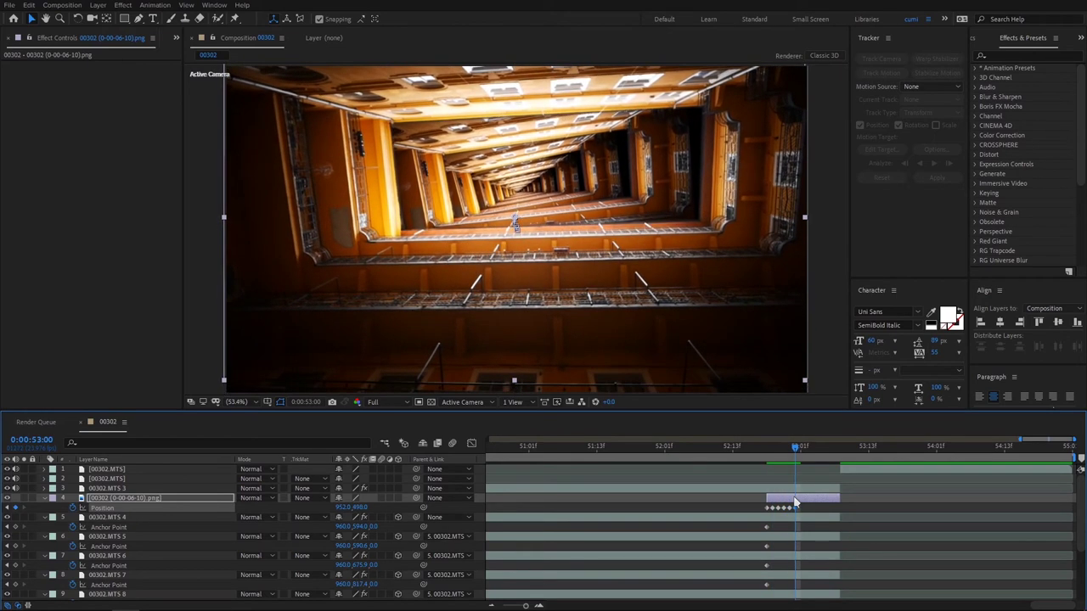
key("Page_Up")
key("Page_Down")
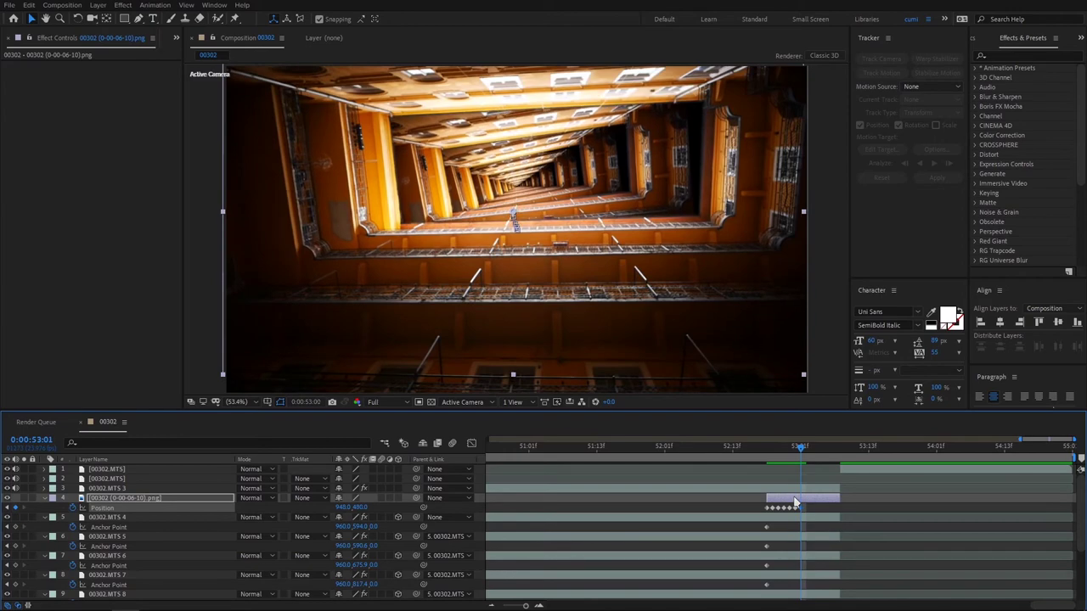